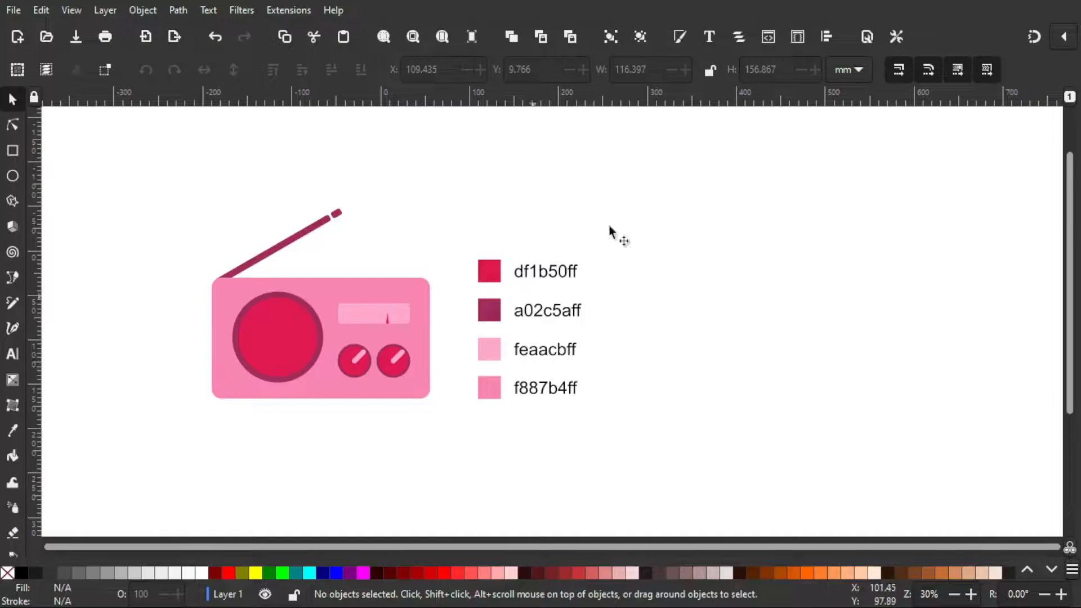
Step: Open the Fill and Stroke settings and the Align and Distribute settings
left_click(682, 37)
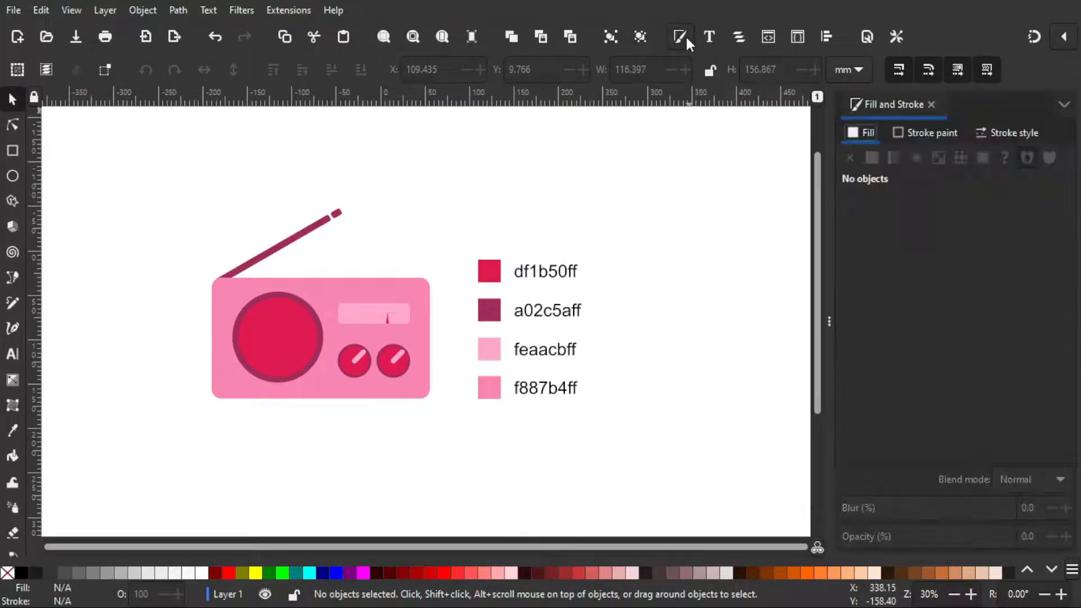
left_click(827, 35)
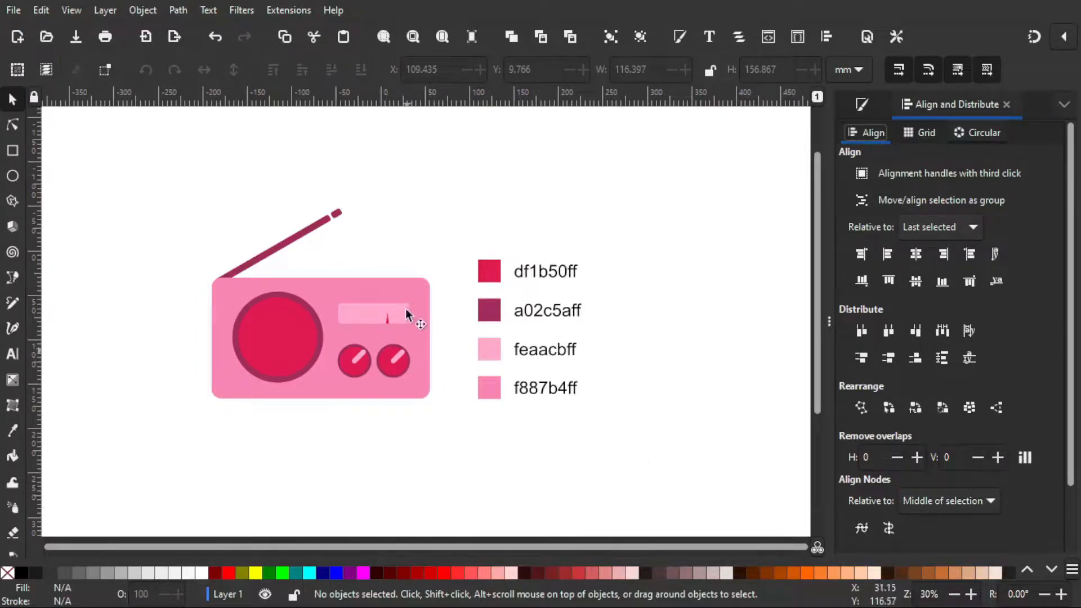
left_click_drag(457, 212, 609, 461)
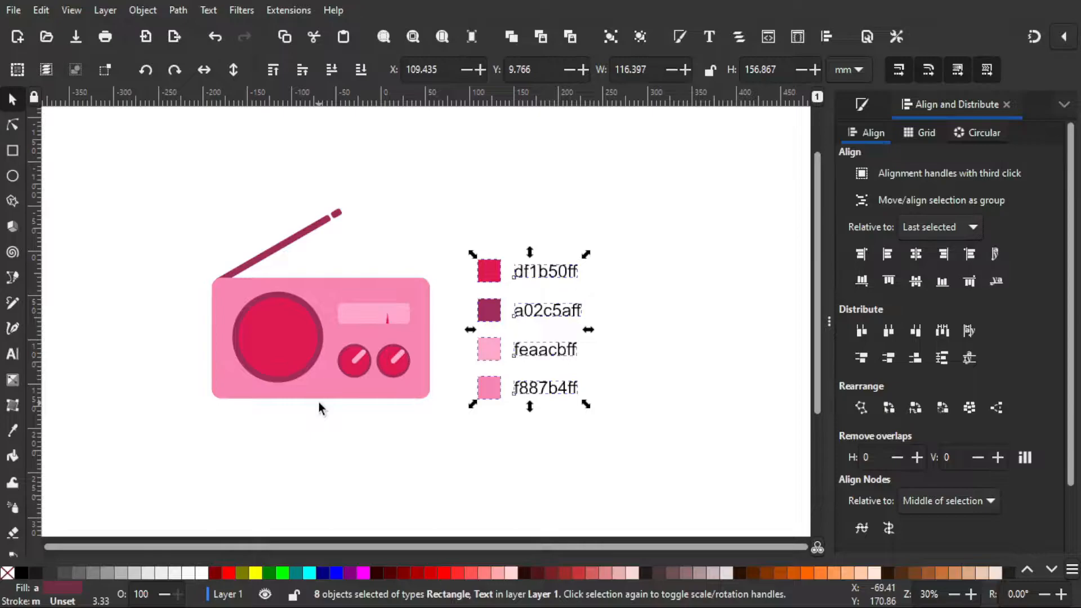
left_click(295, 448)
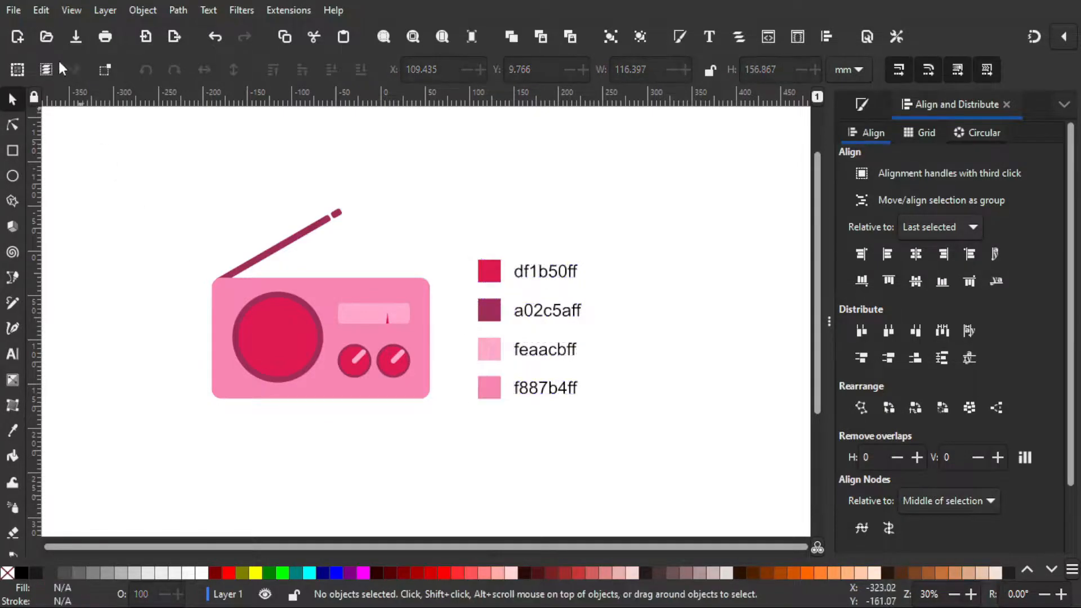
left_click(12, 11)
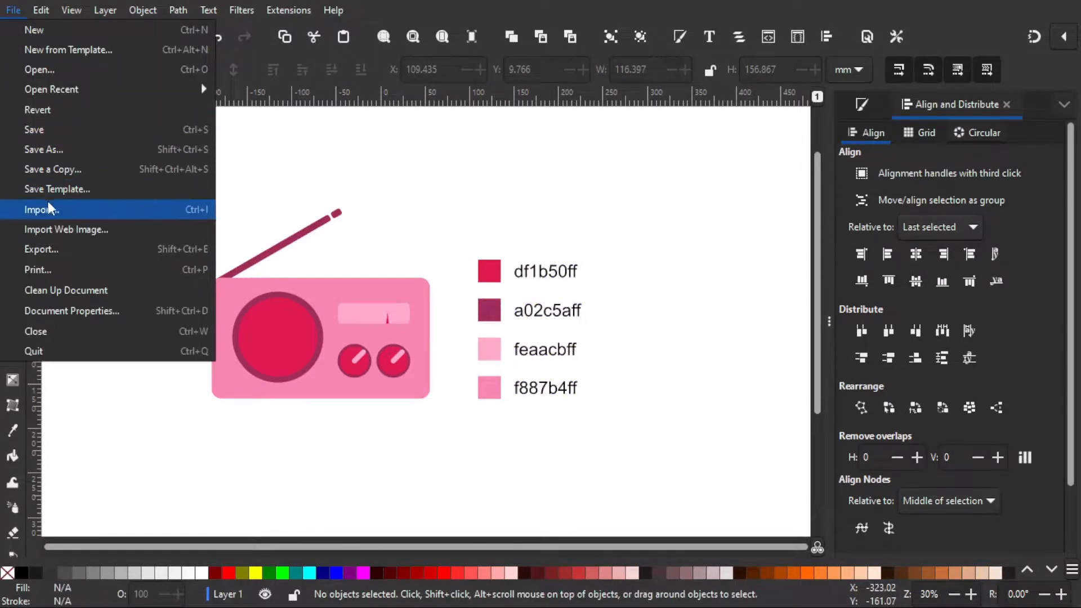
left_click(444, 444)
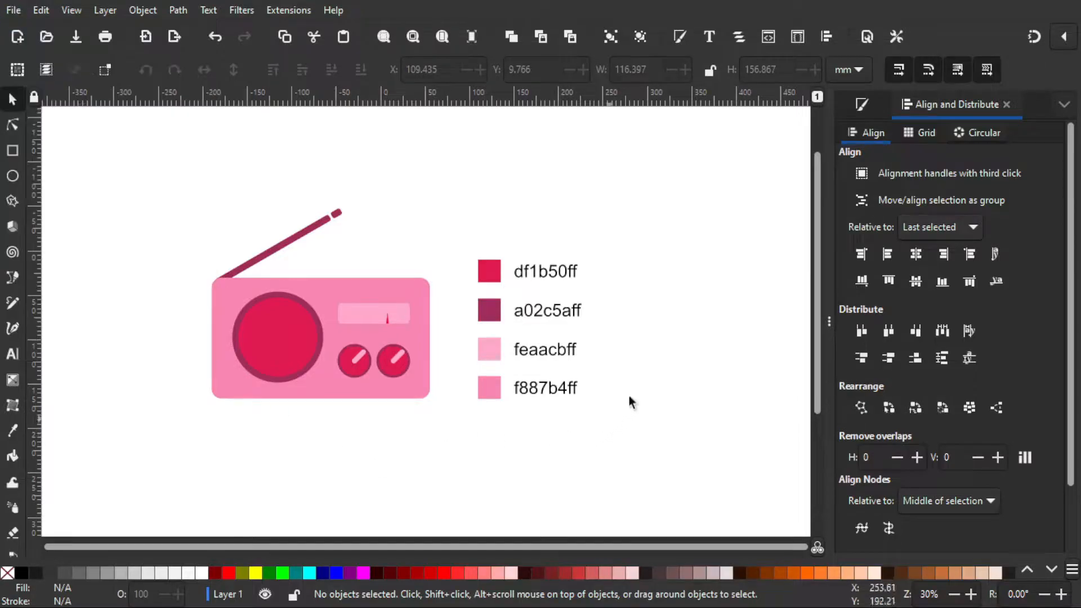
Step: Draw a rectangle about 303 mm wide and 176 mm high in the empty area beside the colour swatches
scroll(446, 322, "up", 1, "ctrl")
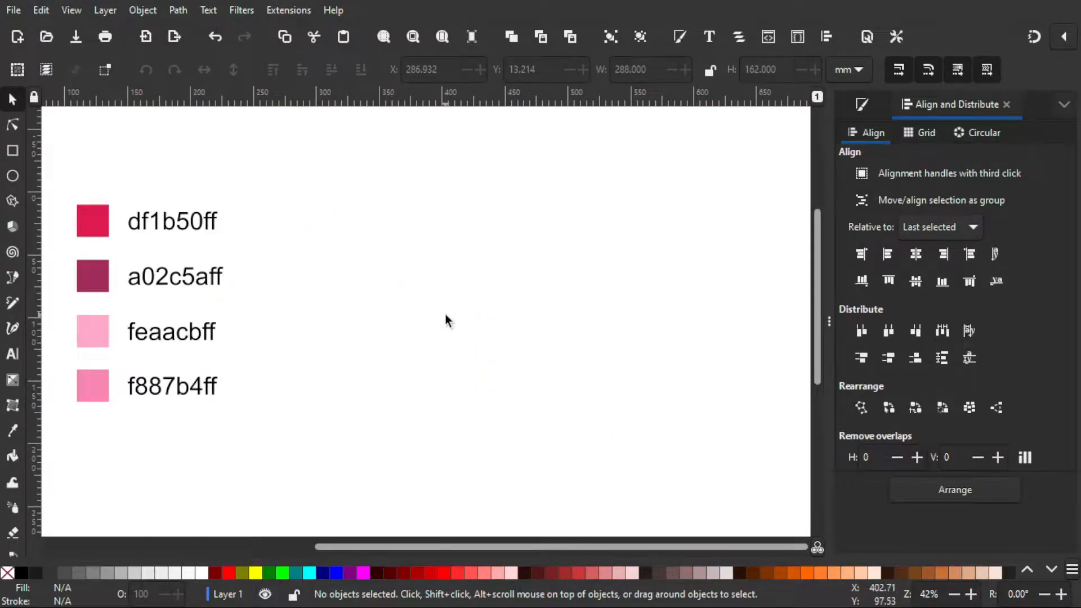
left_click(13, 151)
left_click_drag(281, 190, 662, 411)
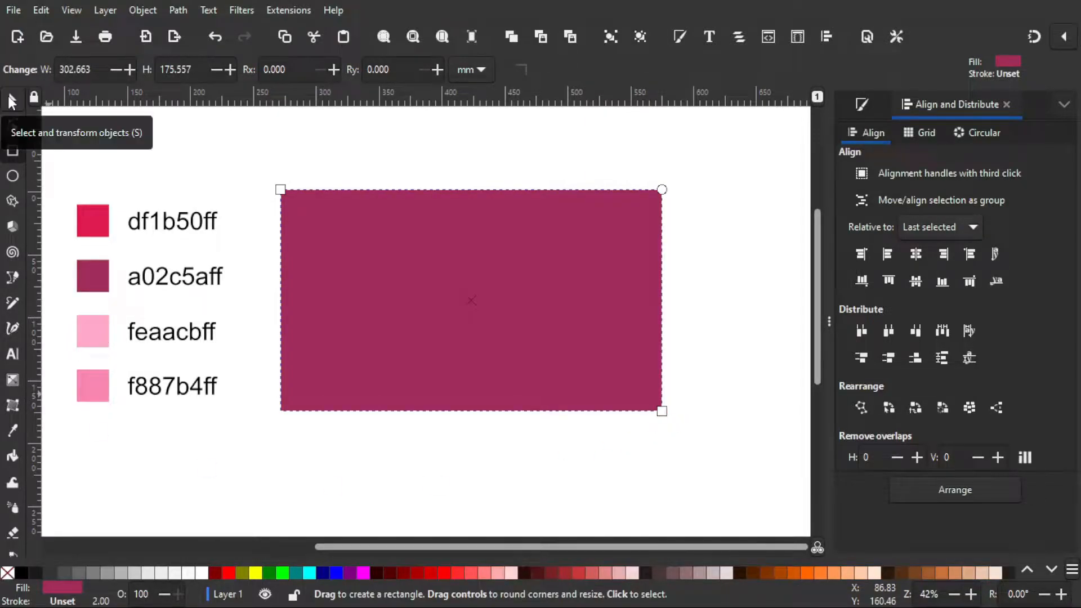
Step: Set the rectangle's width to 302 mm and its height to 175 mm
left_click(11, 101)
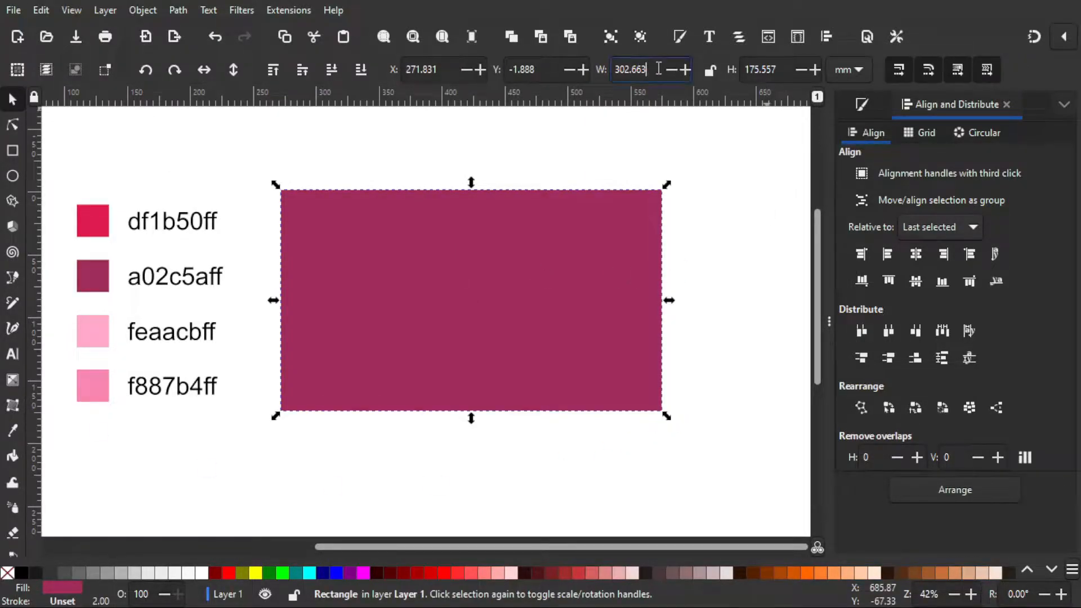
type("000")
key("Return")
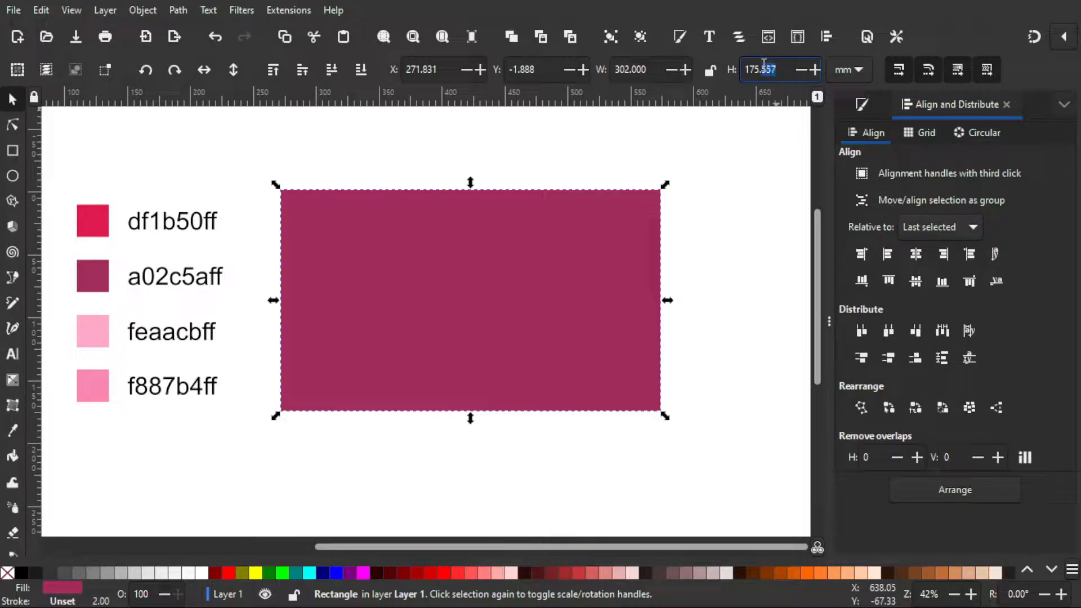
type("000")
key("Return")
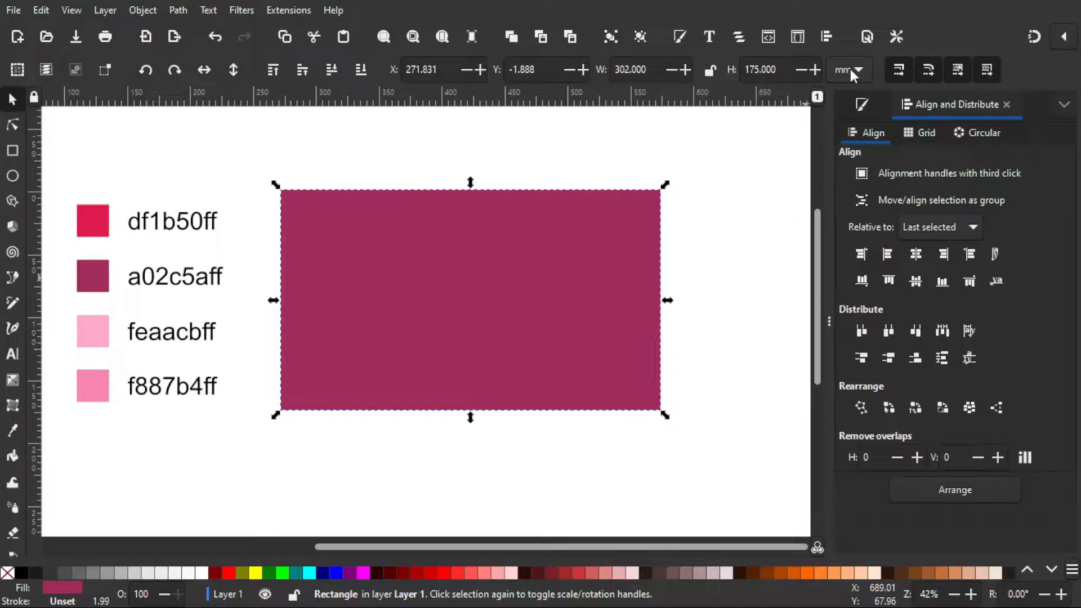
left_click(728, 330)
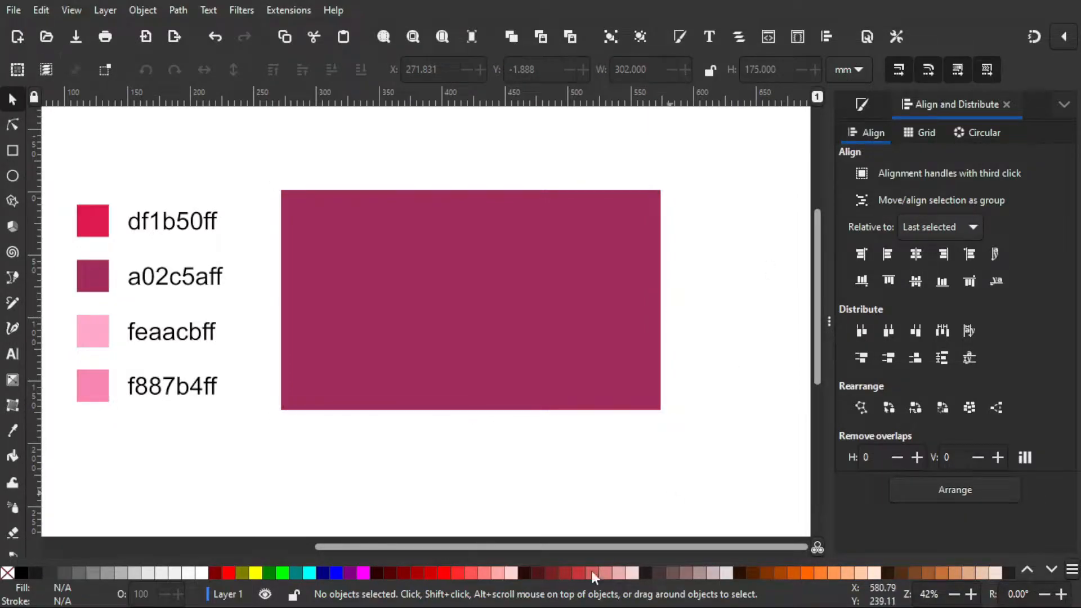
Step: Round the corners of the large rectangle with a radius of about 20.8 mm
left_click(473, 355)
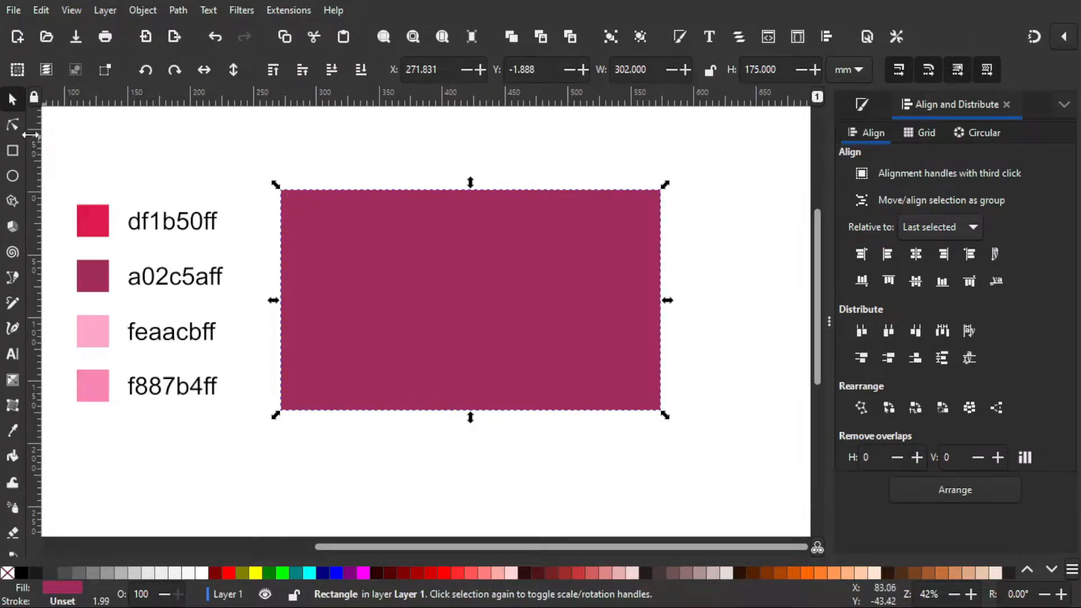
left_click(420, 325)
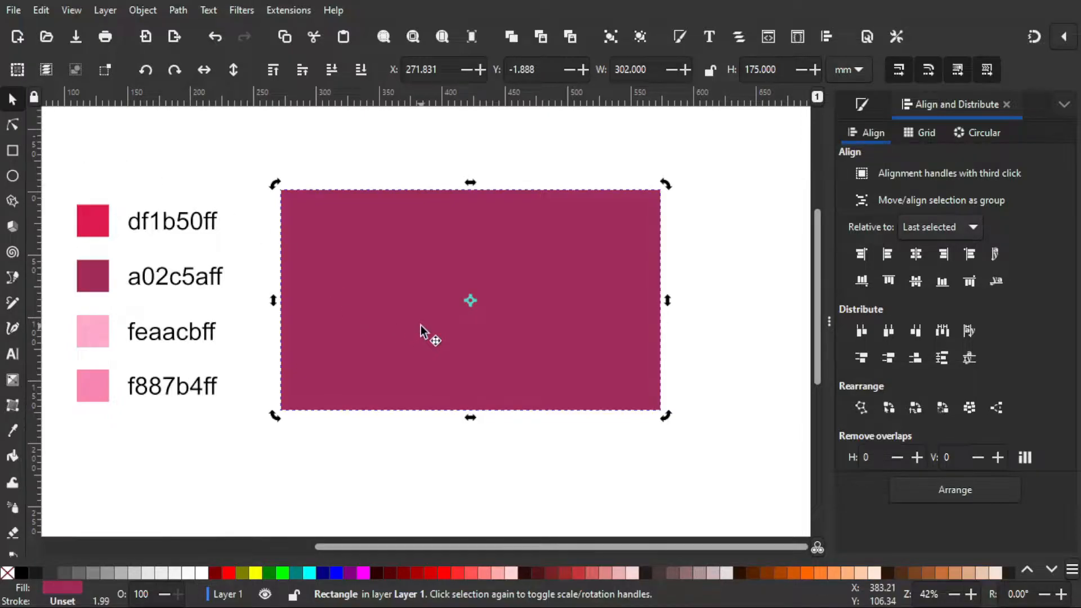
left_click(12, 151)
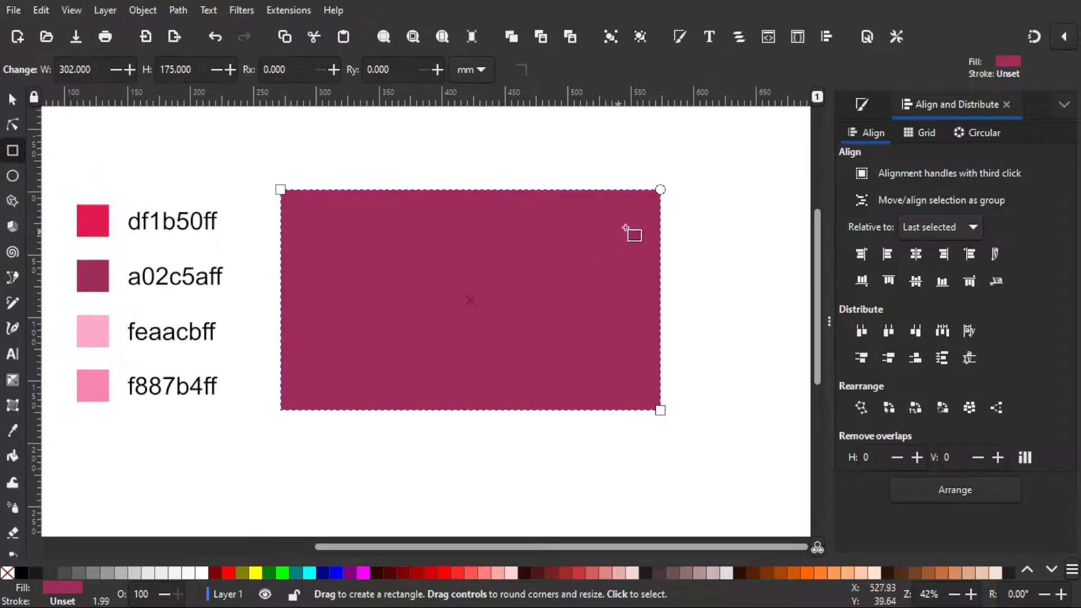
left_click_drag(661, 190, 660, 216)
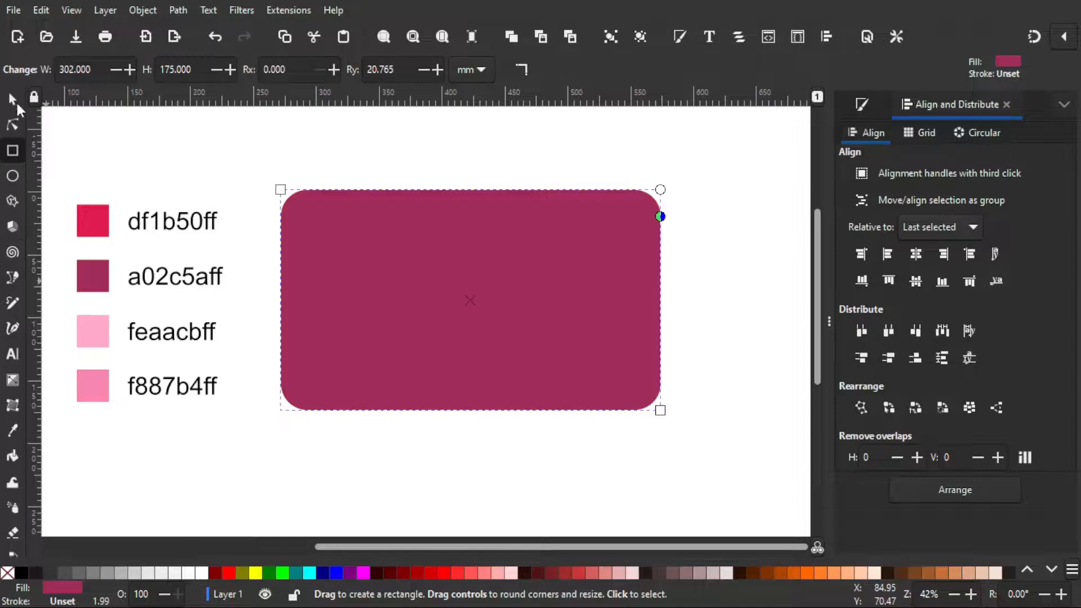
left_click(12, 100)
left_click(720, 387)
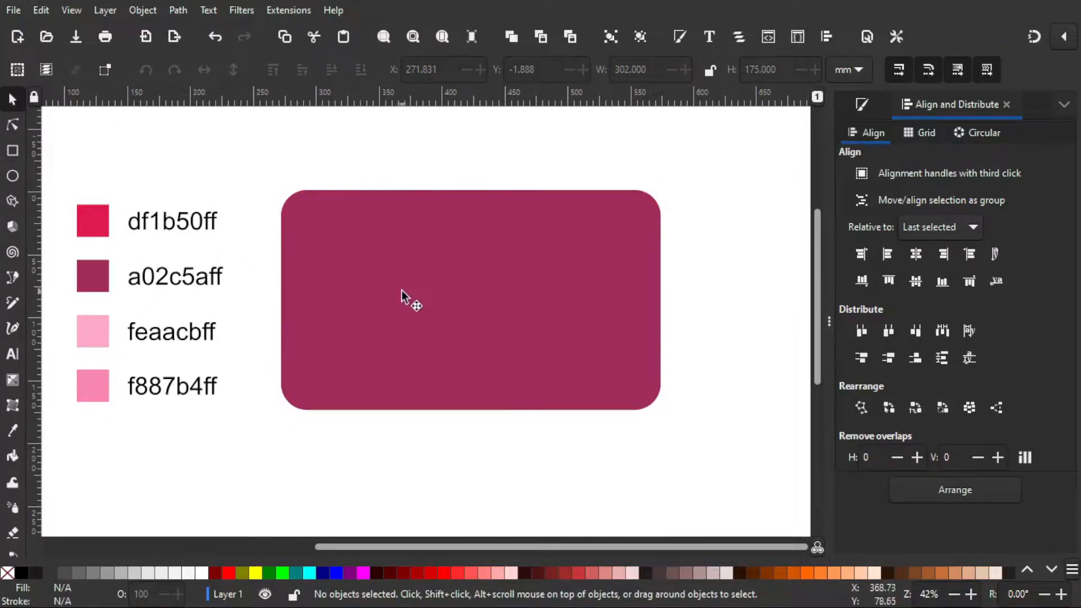
Step: Draw a lime circle about 128 mm in diameter and place it inside the left half of the rounded rectangle
left_click(12, 177)
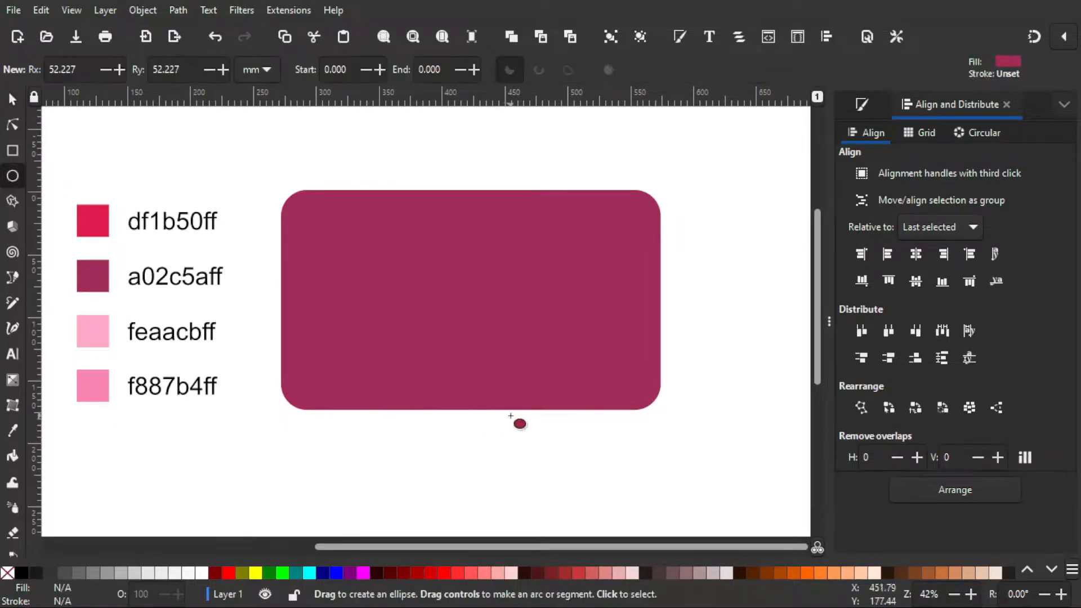
left_click_drag(480, 442, 564, 518)
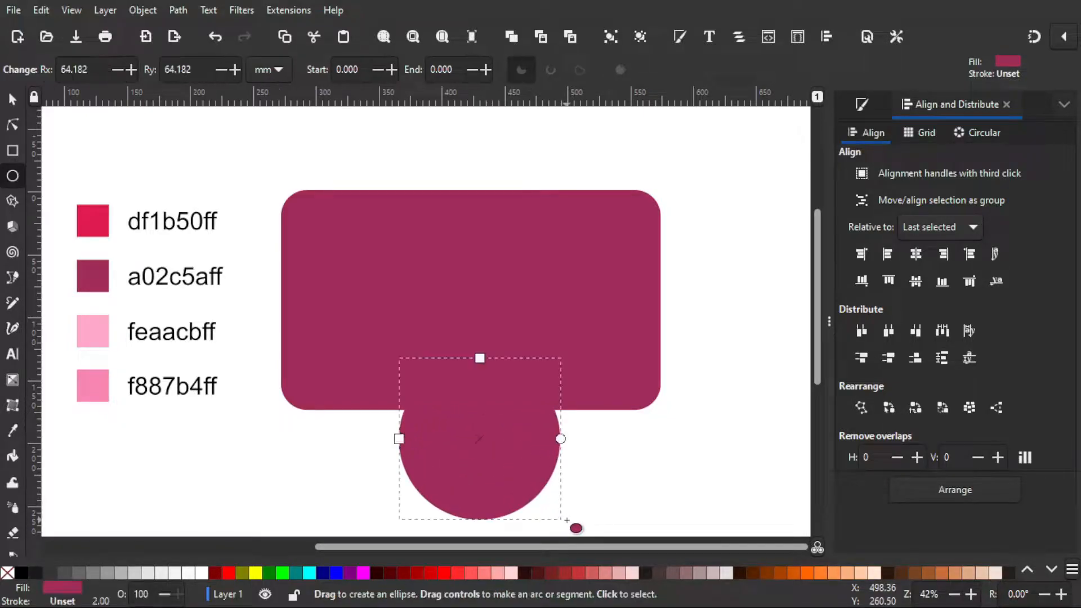
left_click(282, 572)
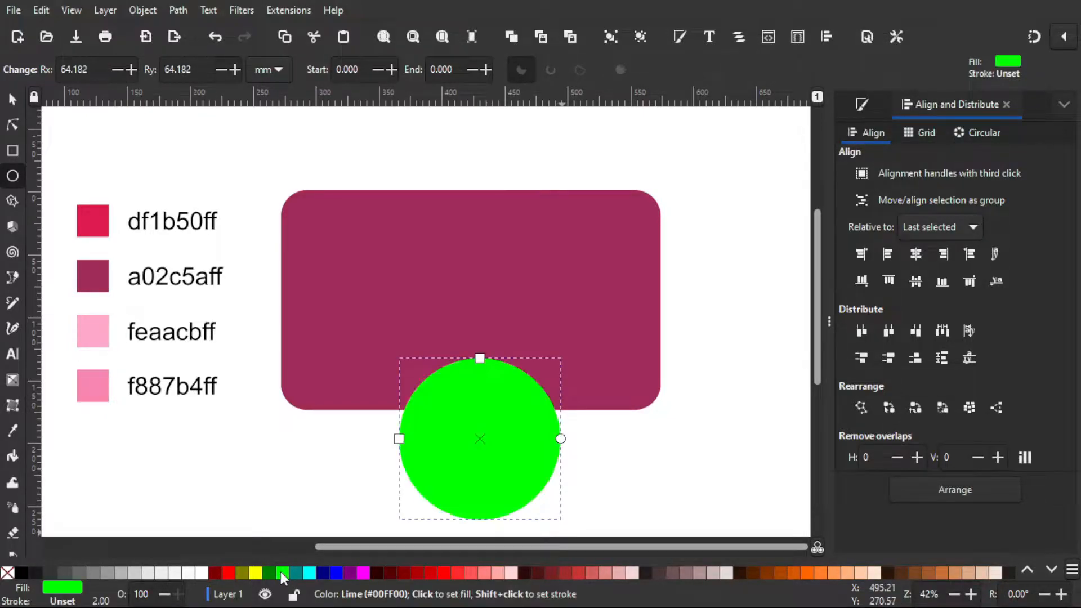
left_click(14, 99)
left_click_drag(480, 463, 400, 327)
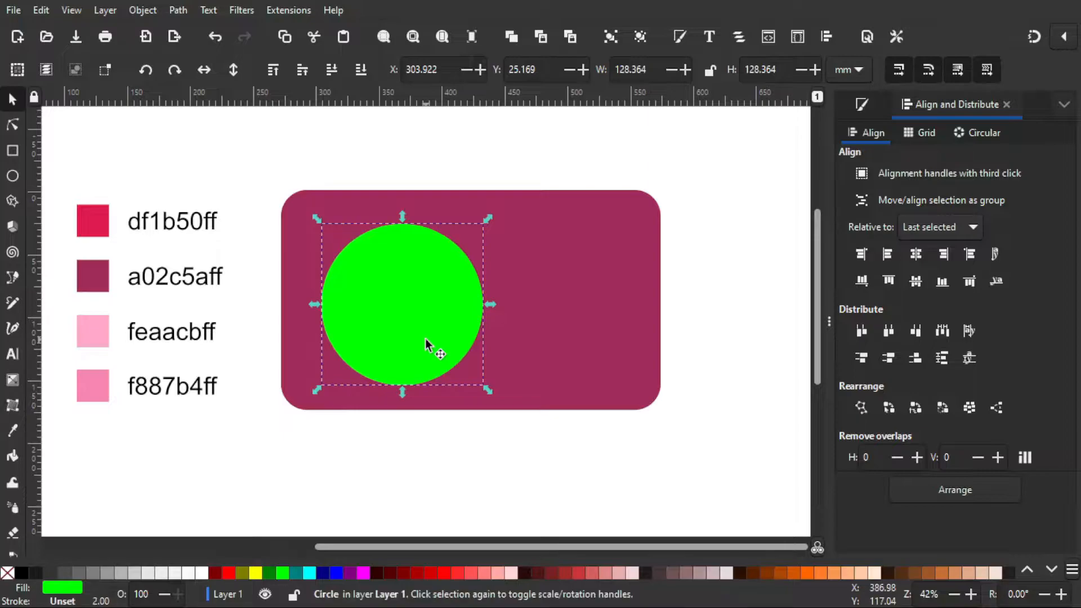
Step: Add a yellow copy of the lime circle and shrink it around its centre to about 111 mm in diameter
left_click(256, 572)
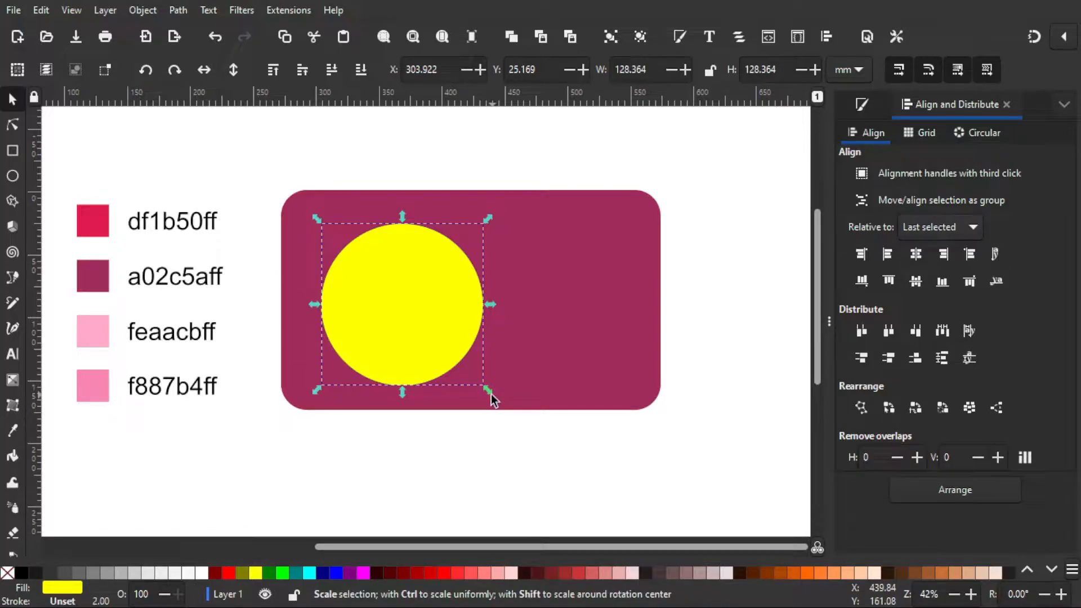
left_click_drag(487, 390, 477, 396)
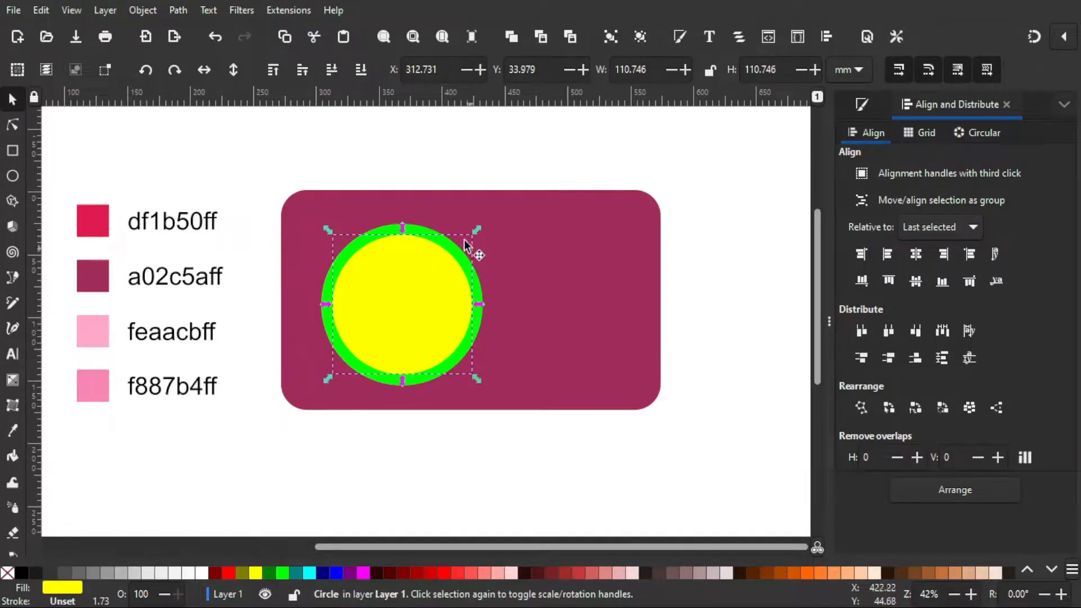
left_click(418, 512)
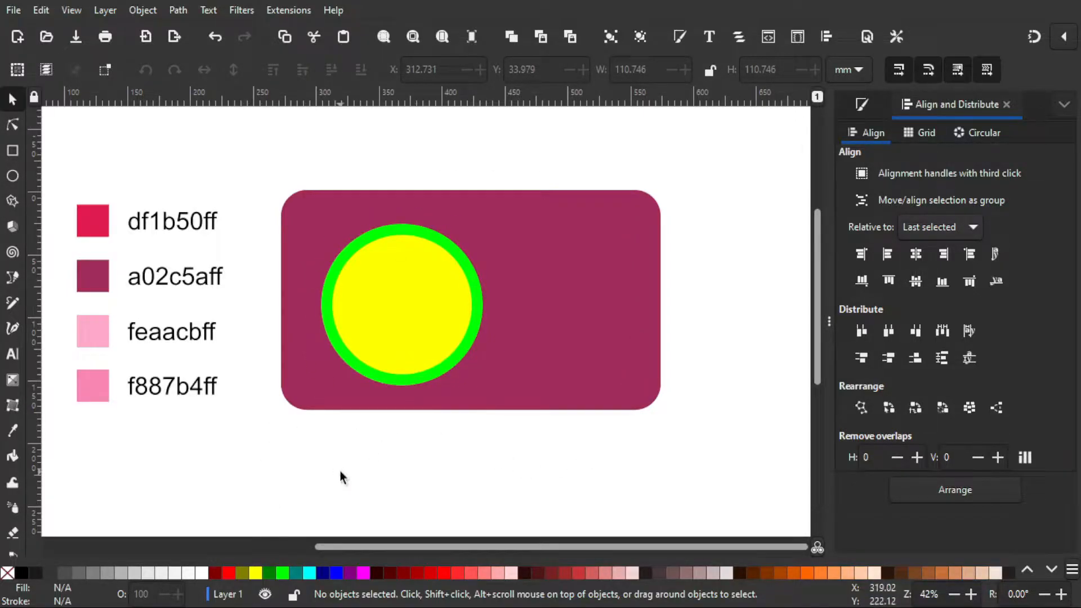
Step: Duplicate the lime and yellow circles together and place the copies in the right half of the rounded rectangle
left_click_drag(327, 459, 433, 221)
left_click(400, 299)
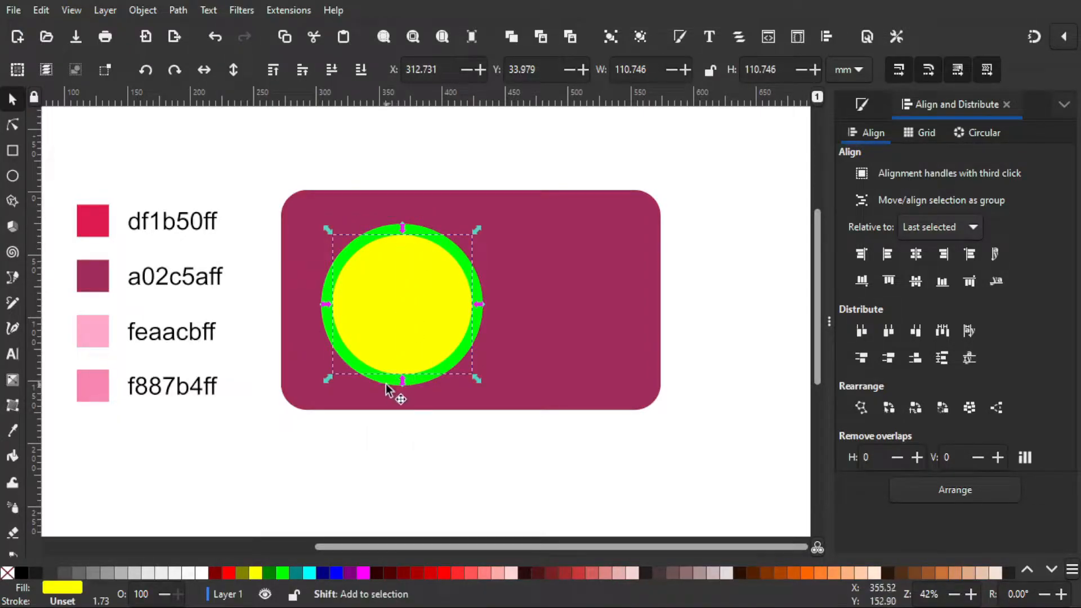
left_click(386, 384, "shift")
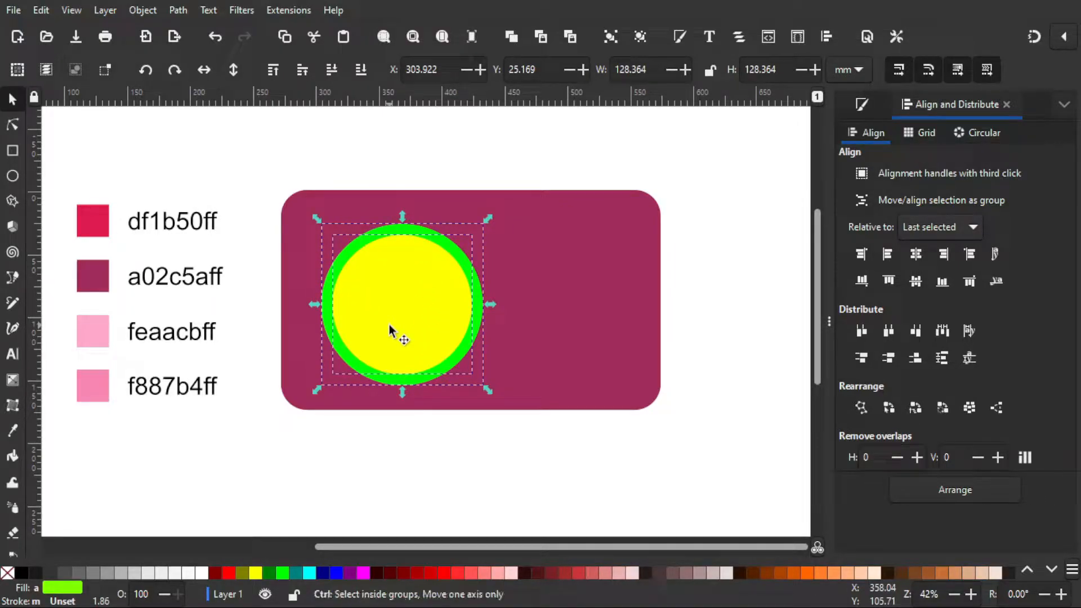
left_click_drag(377, 325, 543, 357)
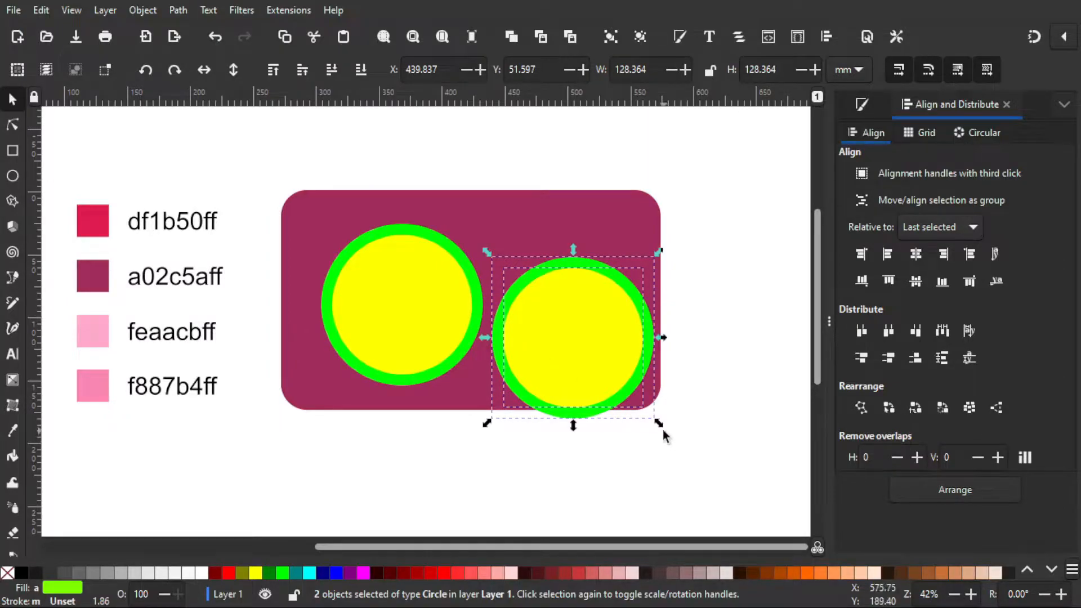
Step: Scale the copied pair of circles down uniformly around their centre to about 52 mm in outer diameter
key("ctrl")
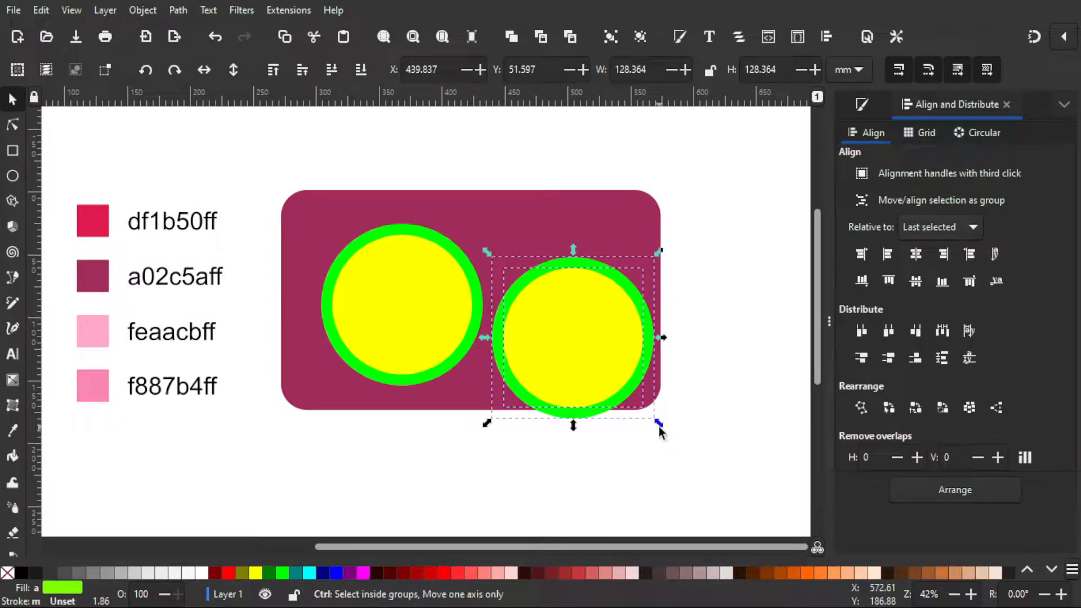
key("shift")
left_click_drag(659, 428, 610, 397)
left_click(671, 446)
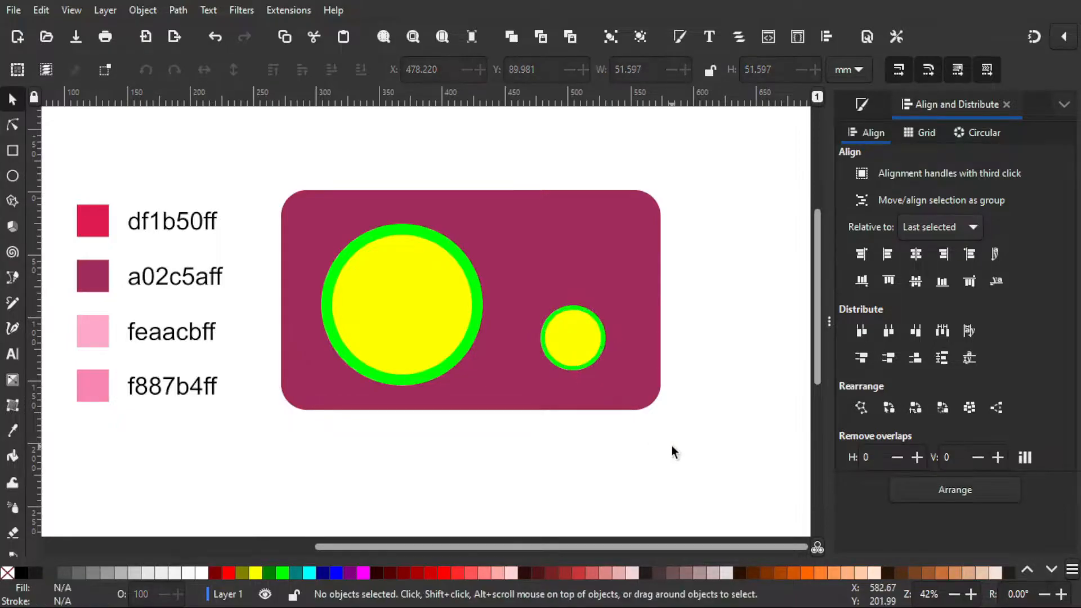
Step: Shrink the small yellow circle around its centre to about 39 mm in diameter, leaving a thicker lime ring
left_click(566, 341)
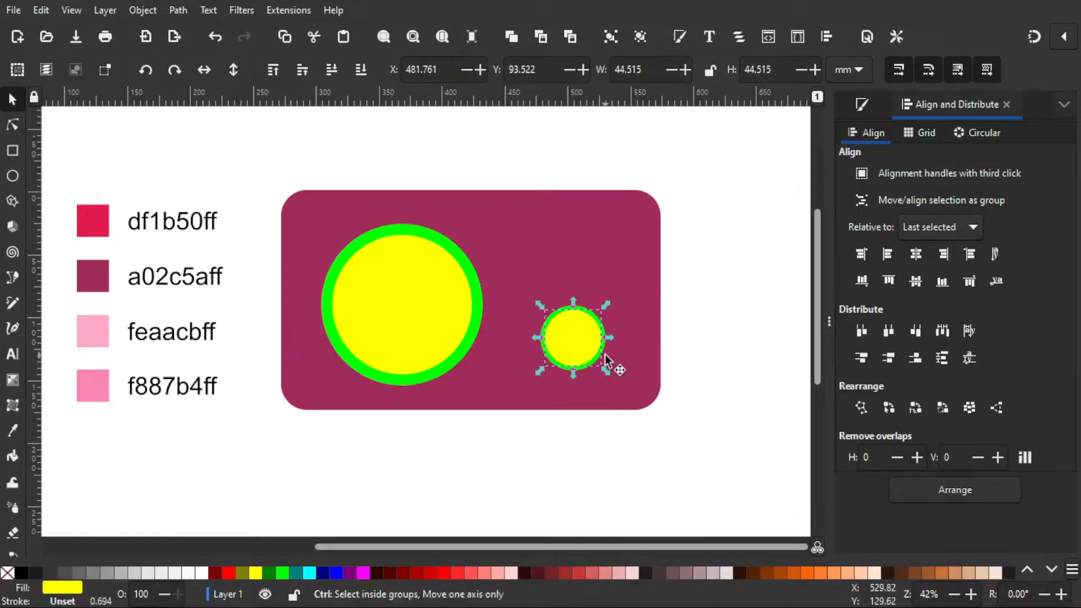
scroll(604, 354, "up", 2)
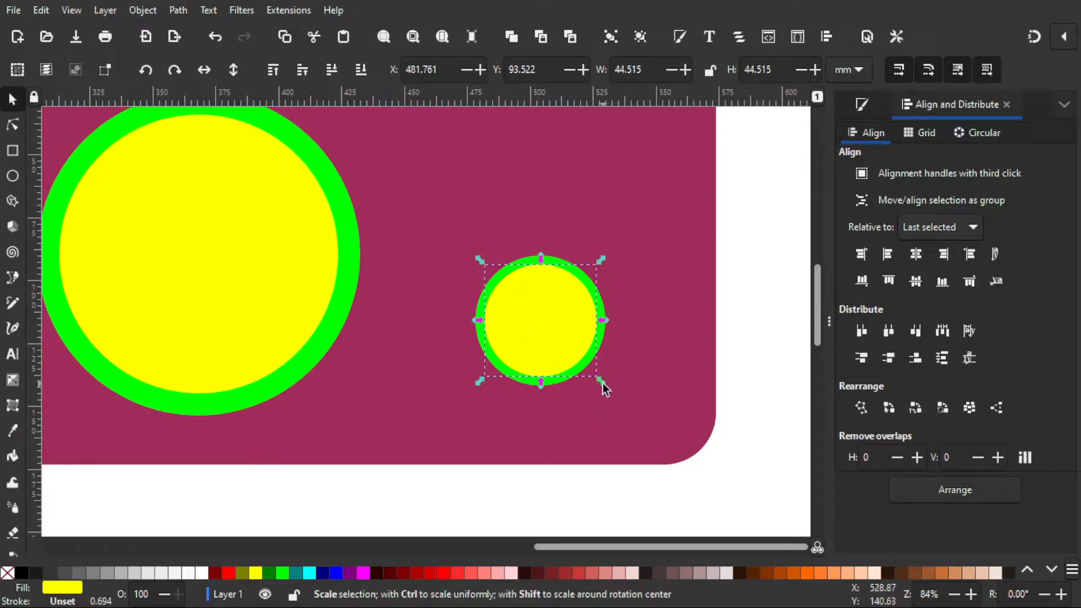
left_click_drag(602, 383, 595, 386)
scroll(499, 439, "down", 2)
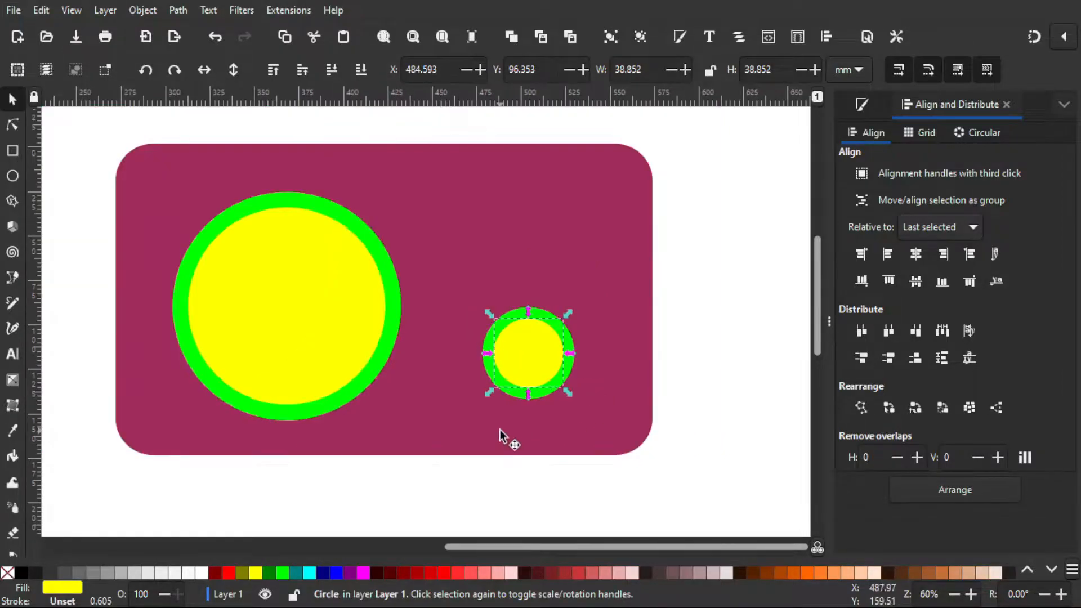
left_click(495, 471)
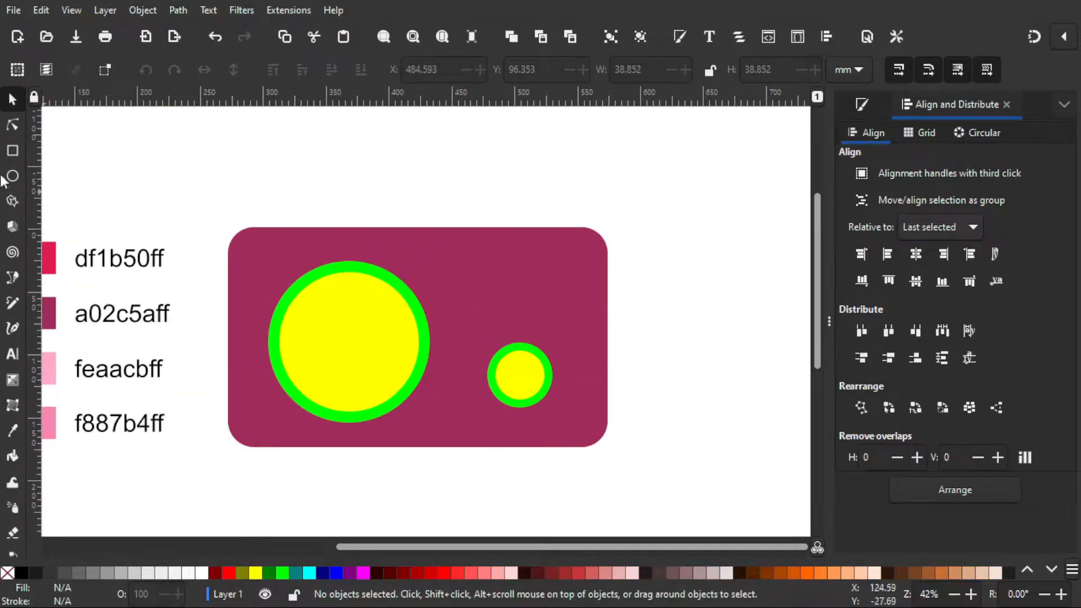
Step: Draw a narrow yellow rounded bar about 7 mm wide and 18 mm high above and right of the small circles
left_click(13, 152)
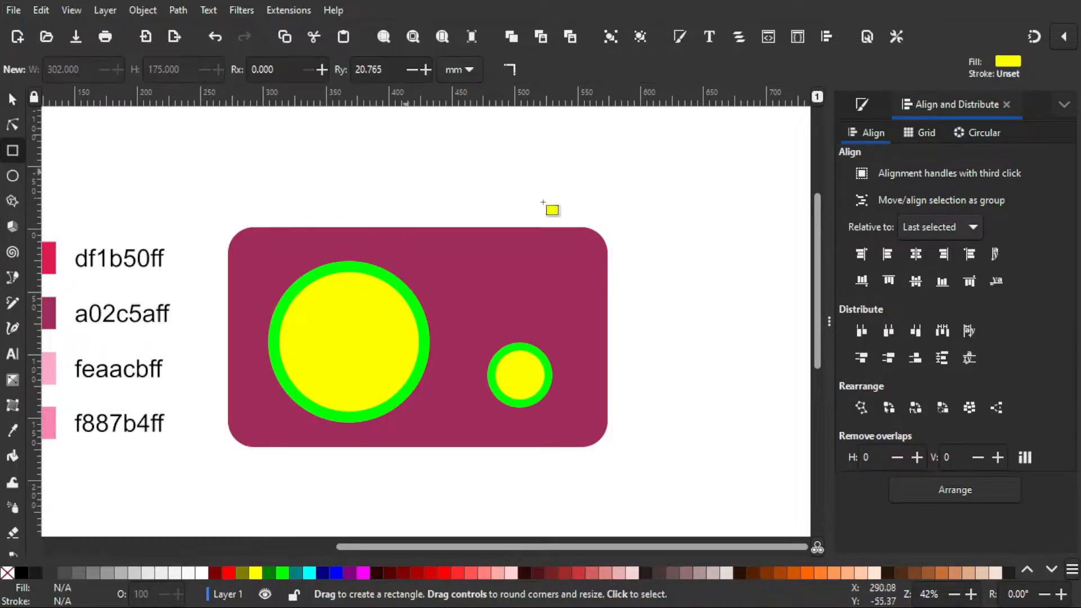
scroll(563, 388, "up", 2)
left_click_drag(562, 273, 580, 318)
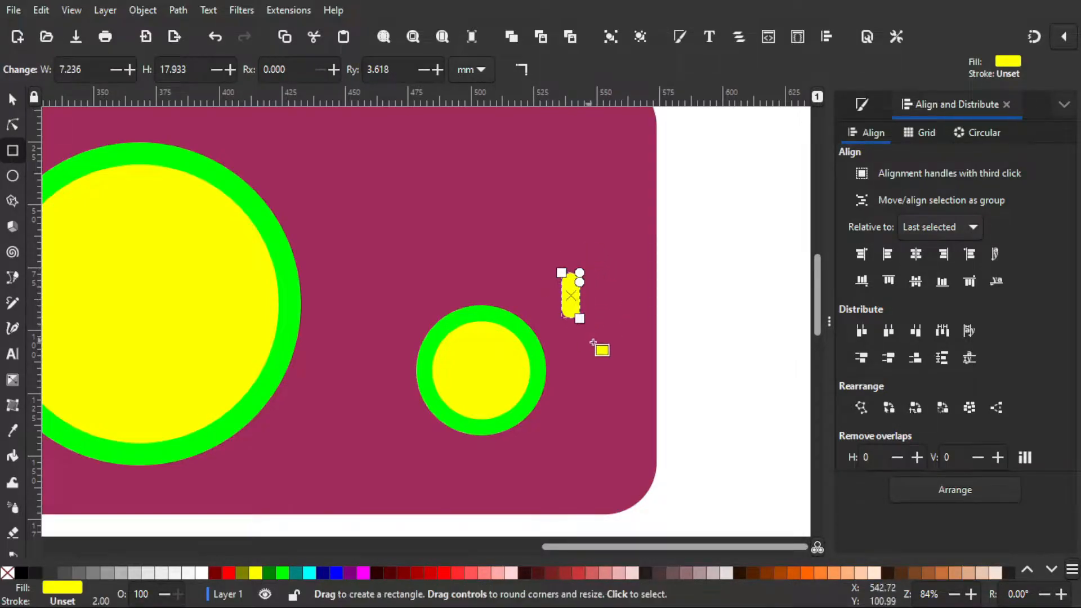
Step: Fill the narrow rounded bar red and place it, about 8.5 mm wide and 21 mm high, over the small yellow circle's upper part
left_click(14, 99)
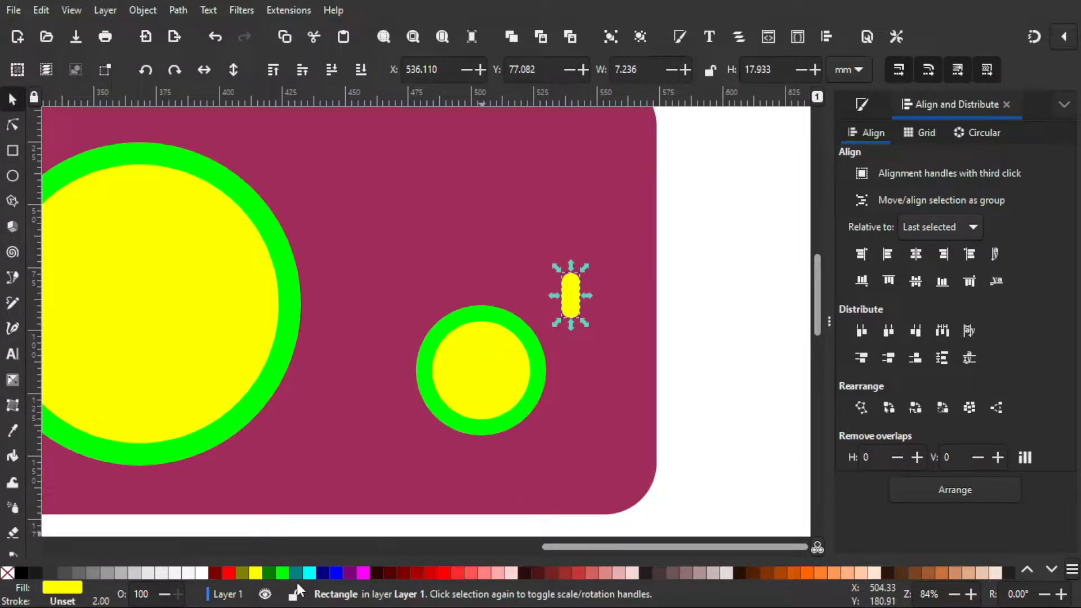
left_click(229, 570)
left_click_drag(569, 300, 480, 346)
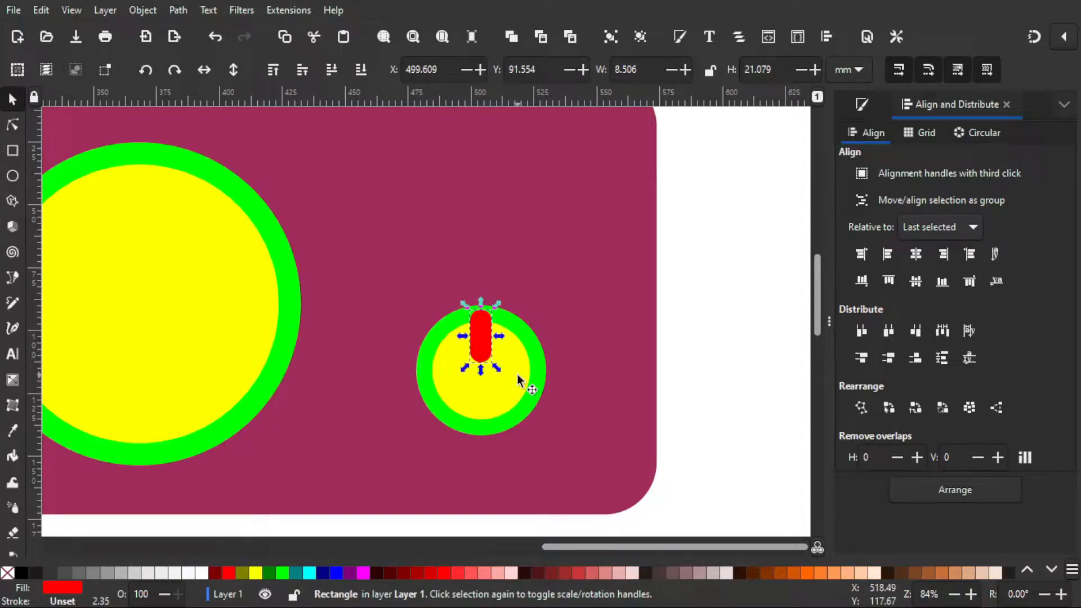
Step: Centre the red bar horizontally on the small yellow circle
left_click(480, 348)
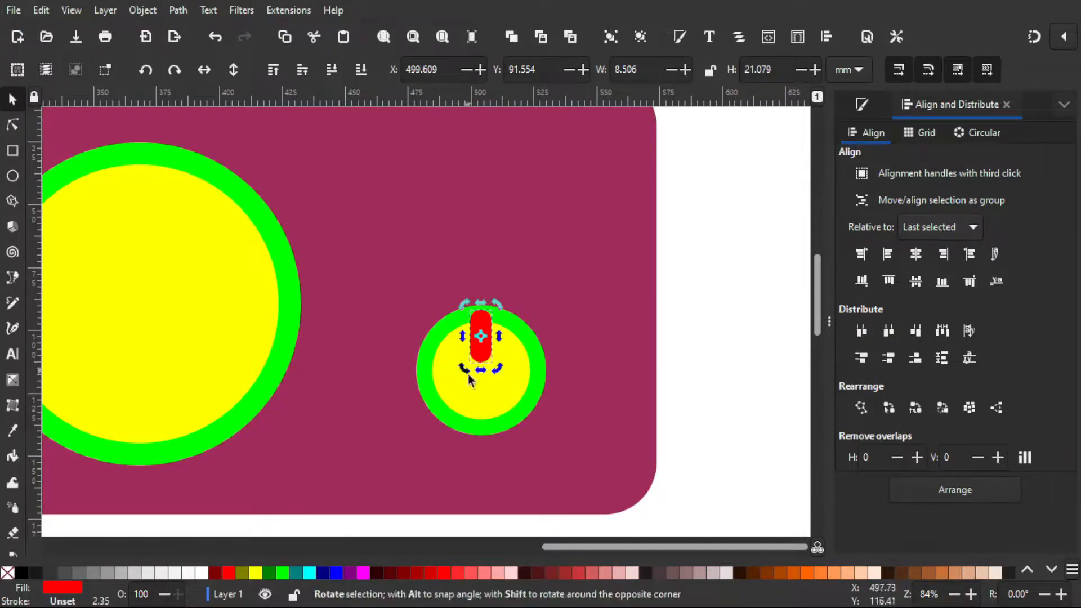
left_click(519, 360, "shift")
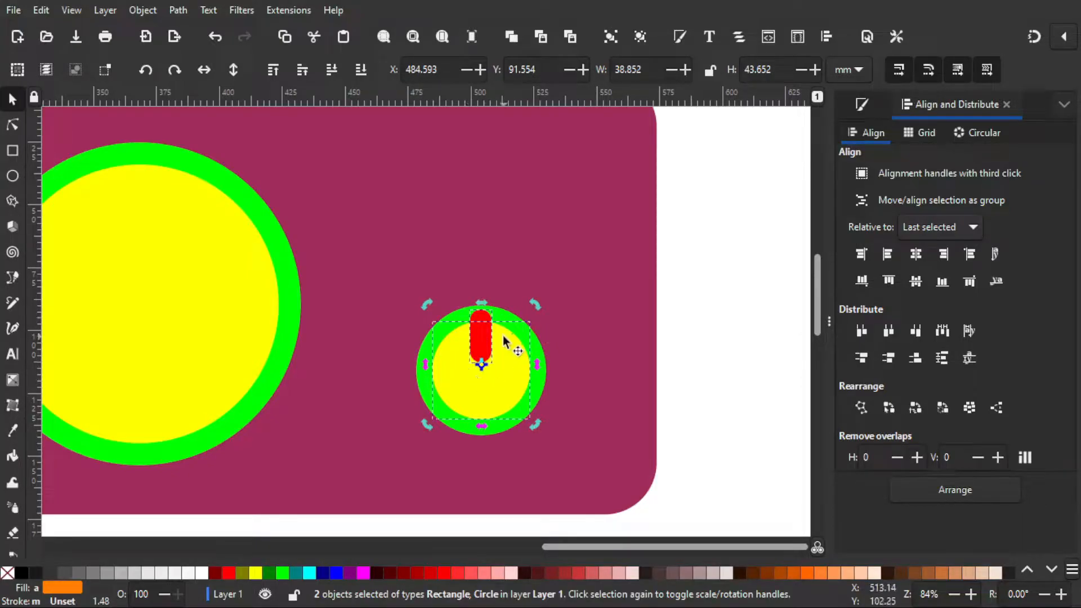
left_click(911, 255)
left_click(515, 380)
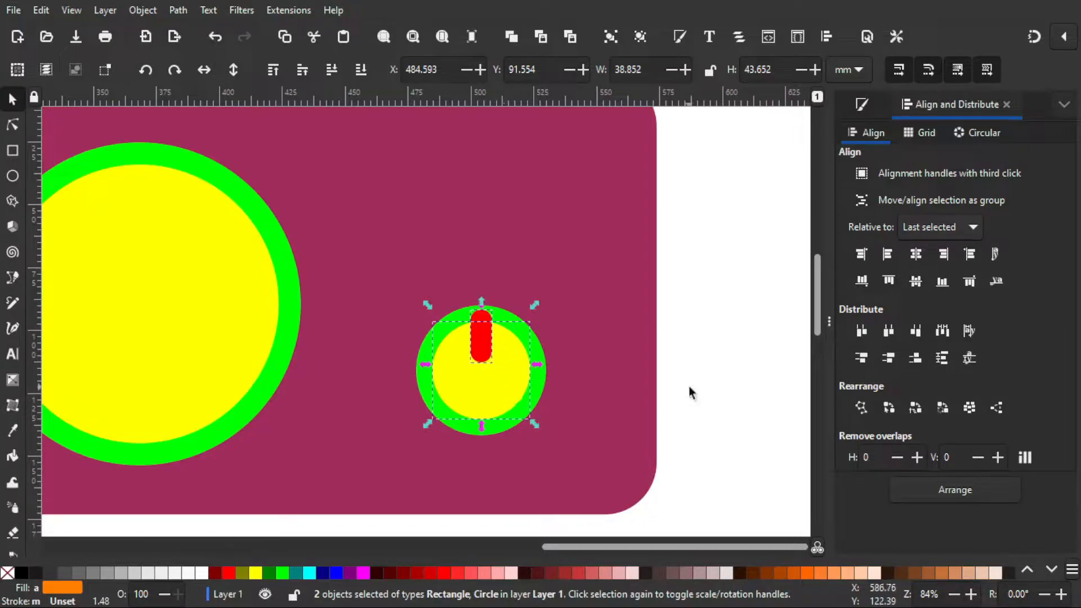
left_click(674, 355)
Step: Draw a wide red rectangle about 106 mm by 33 mm above the small circles for the dial window
scroll(369, 377, "down", 1, "ctrl")
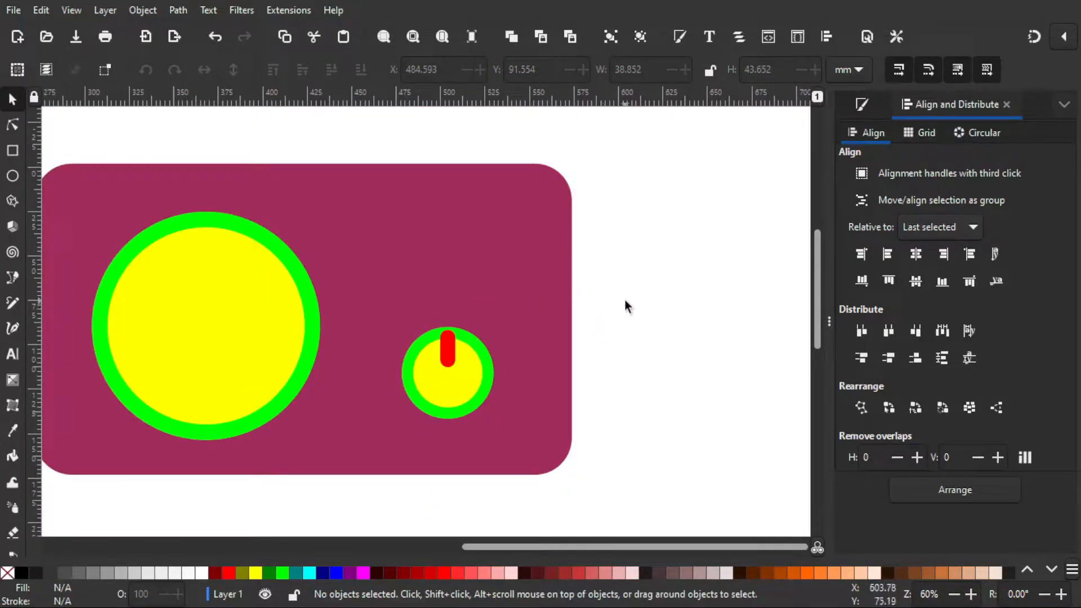
scroll(626, 307, "down", 2, "ctrl")
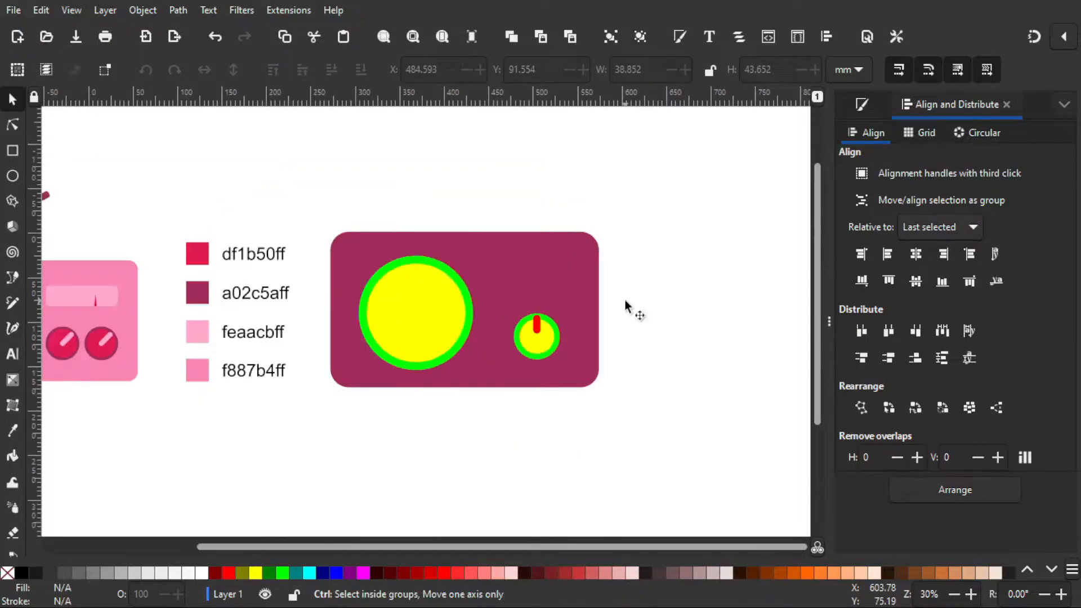
scroll(173, 360, "left", 3)
scroll(172, 360, "up", 1)
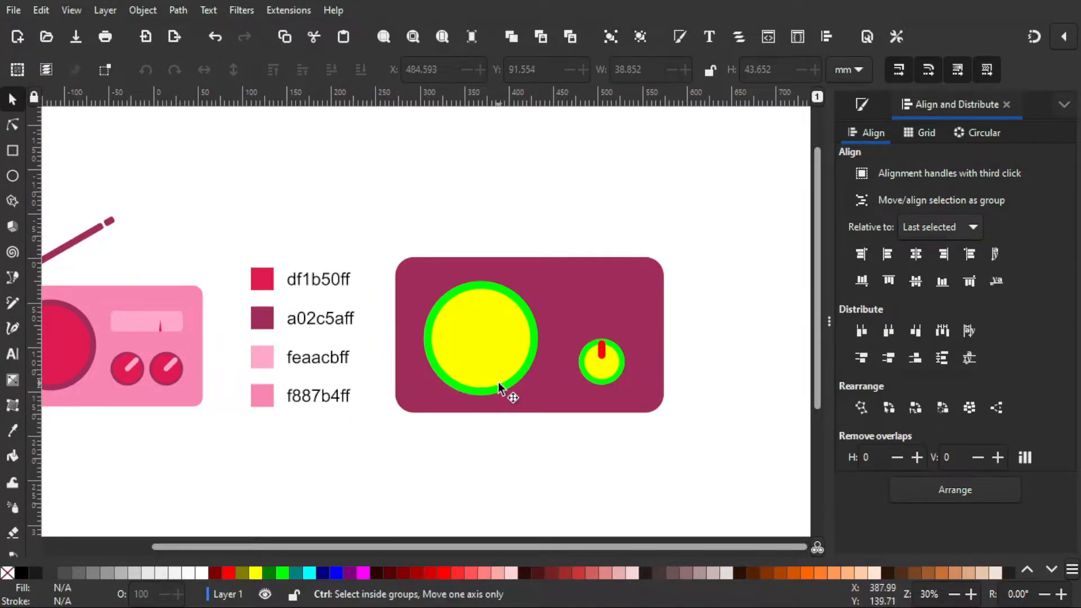
scroll(525, 410, "up", 2, "ctrl")
scroll(595, 359, "right", 4)
scroll(557, 369, "up", 2)
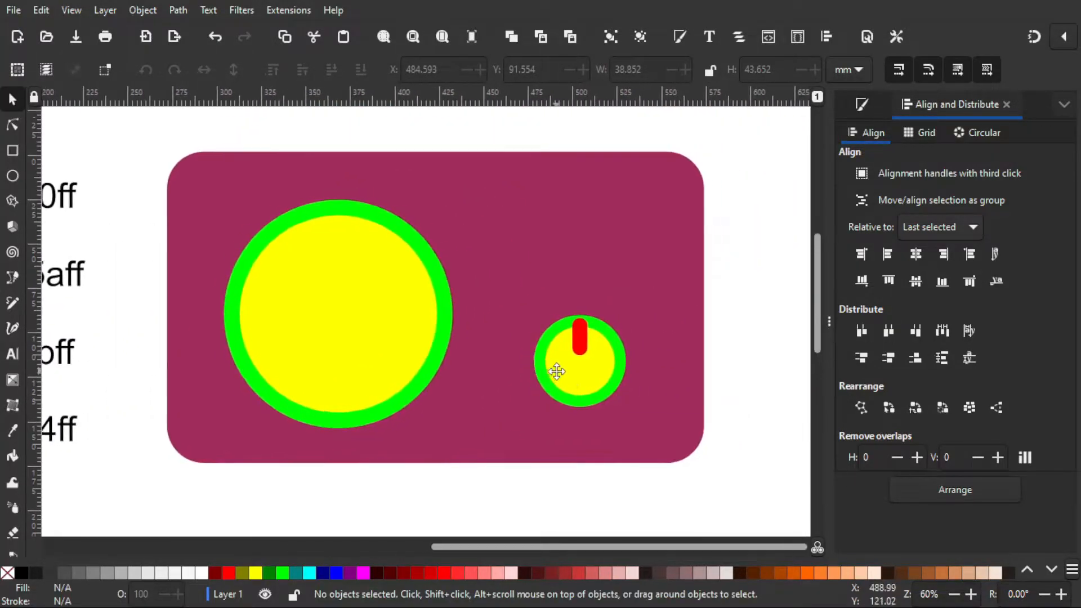
left_click(8, 154)
left_click_drag(478, 200, 665, 260)
left_click(12, 100)
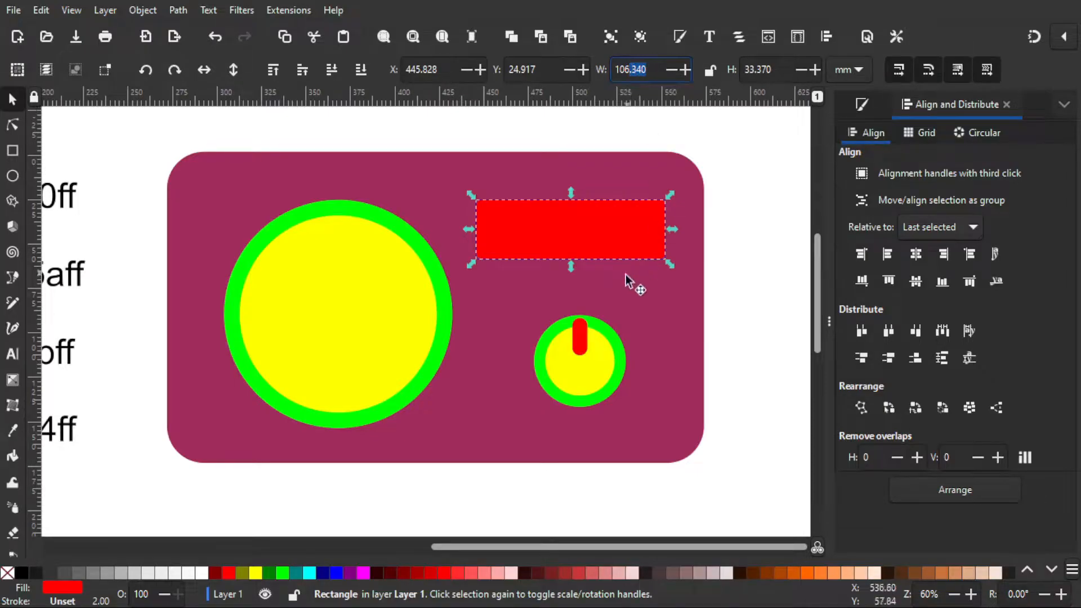
Step: Set the red rectangle's width to 106 mm and its height to 33 mm
key("BackSpace")
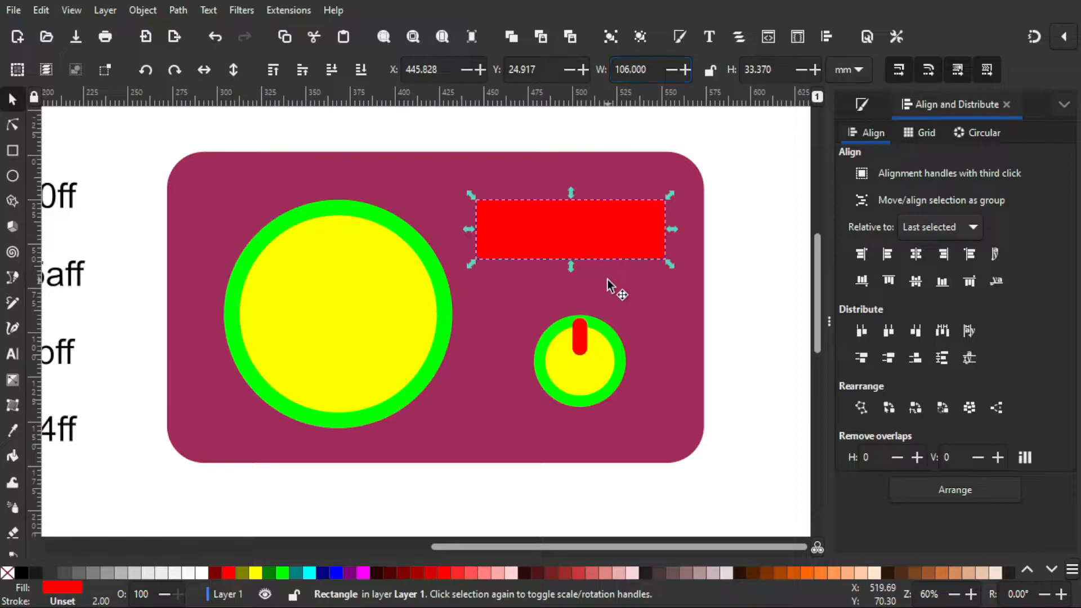
double_click(758, 62)
type("33")
key("Return")
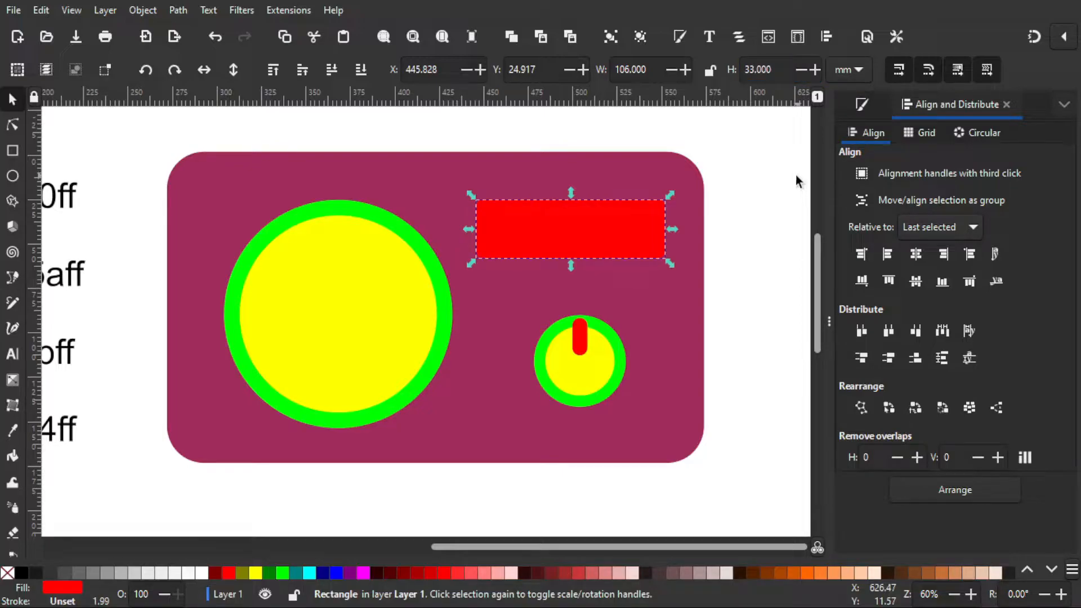
Step: Round the red rectangle's corners slightly and shift it a little to the left
left_click(751, 304)
left_click_drag(621, 223, 617, 224)
left_click(741, 369)
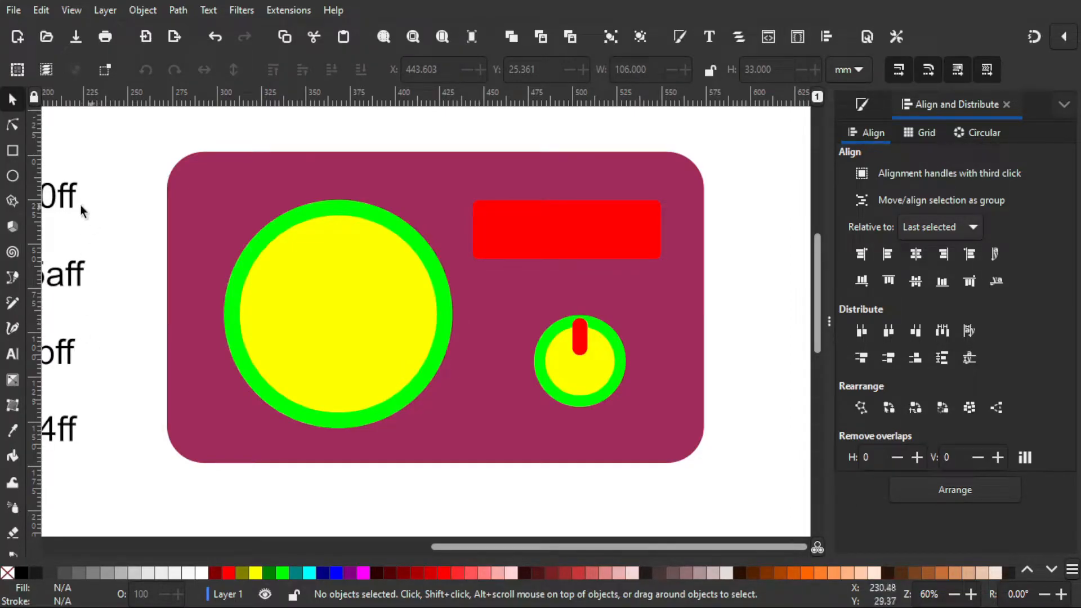
Step: Draw a downward-pointing three-cornered polygon about 69 mm wide and 60 mm high at the body's upper right corner
left_click(11, 202)
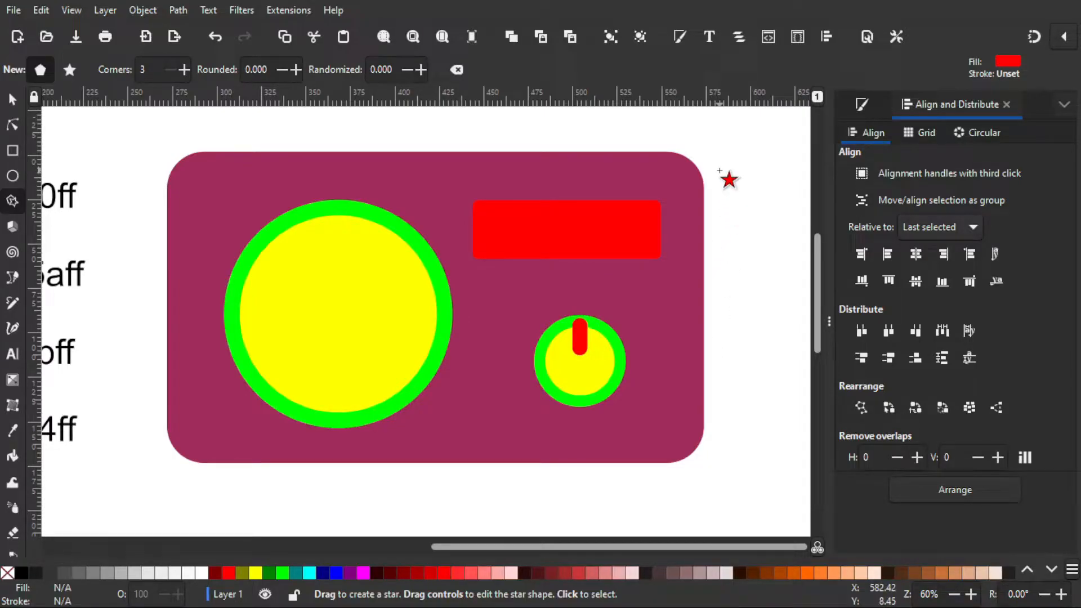
key("ctrl")
left_click_drag(719, 170, 726, 241)
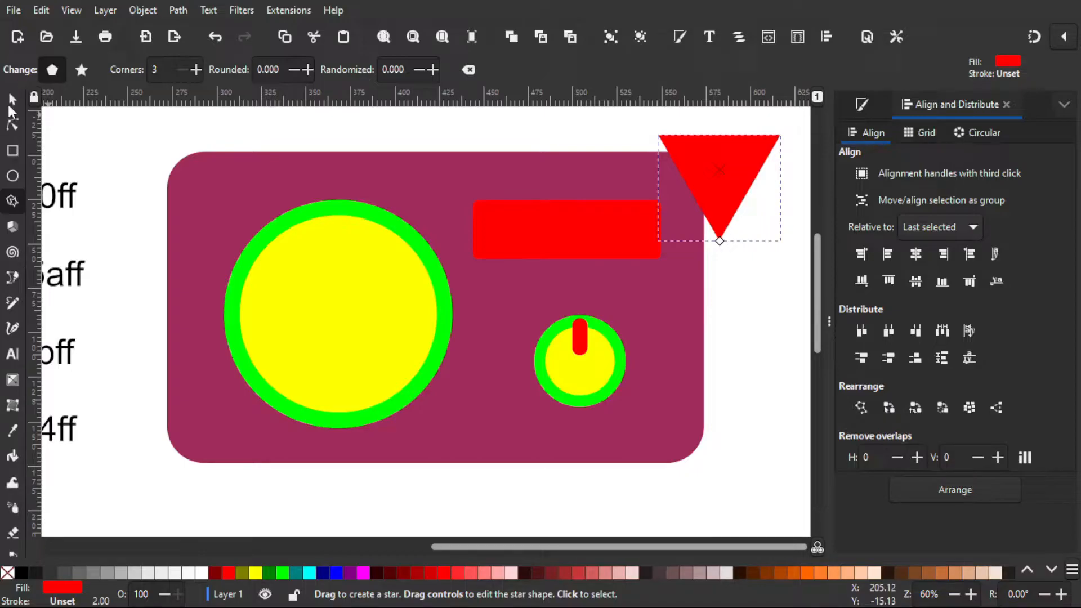
Step: Squeeze the red triangle to about 28 mm wide and 53 mm high
left_click(9, 102)
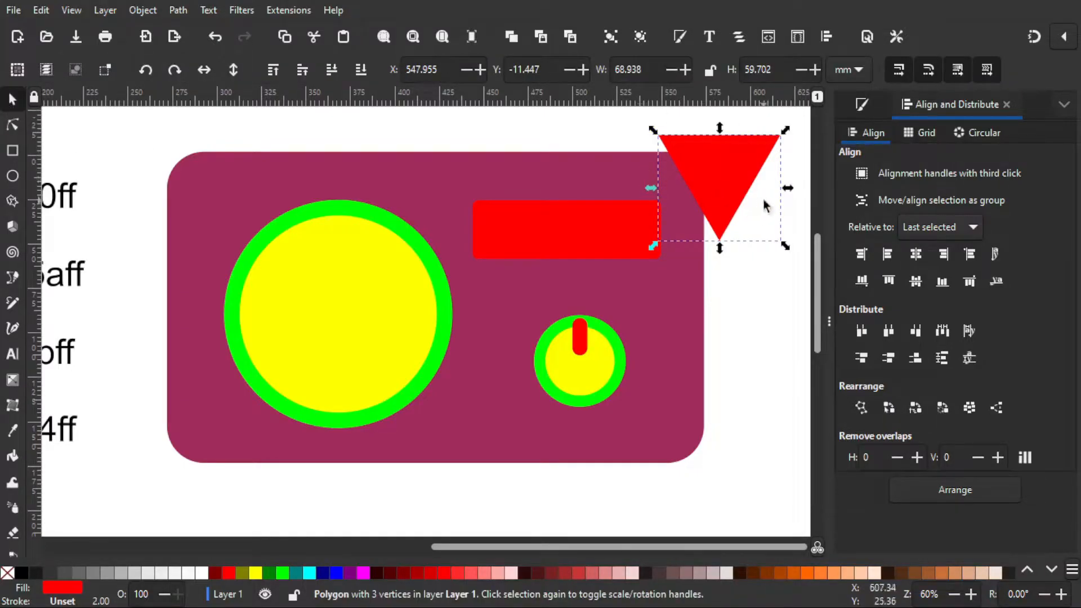
left_click_drag(788, 188, 718, 180)
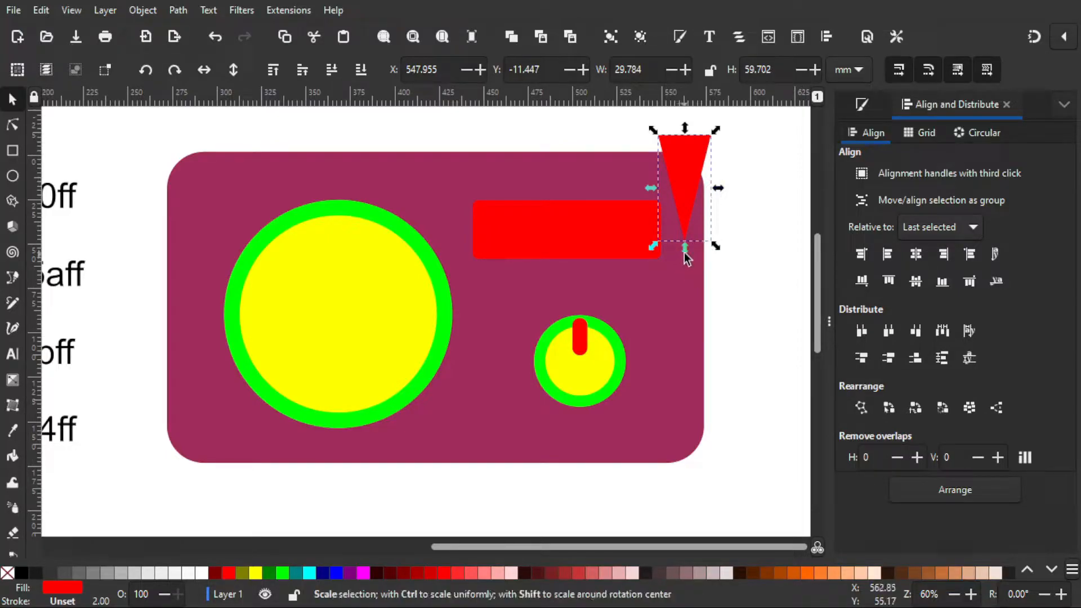
left_click_drag(685, 252, 684, 240)
left_click_drag(718, 182, 714, 181)
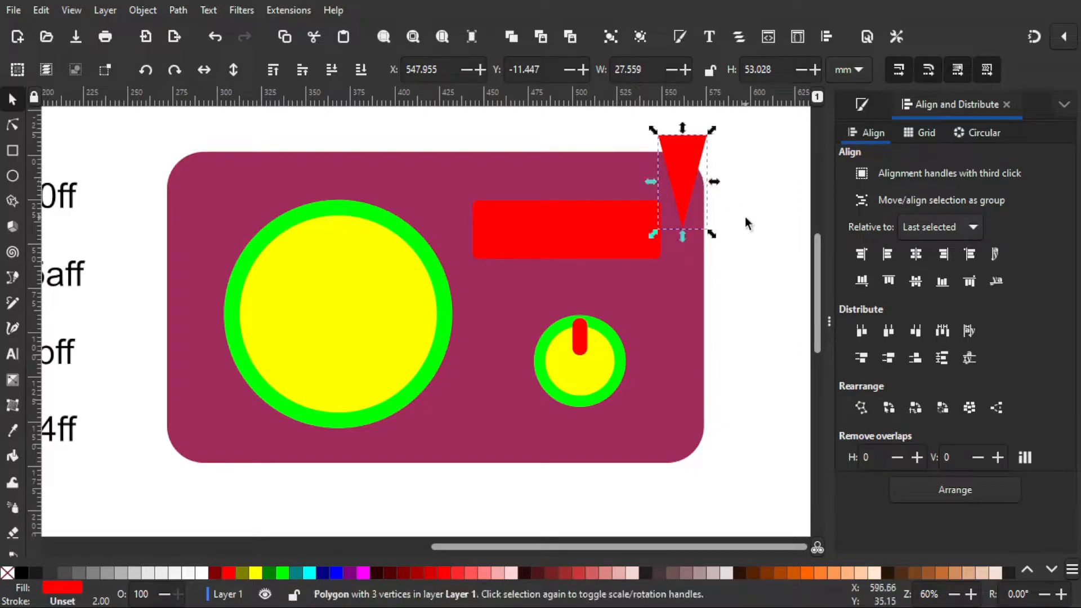
Step: Fill the triangle yellow and flip it vertically so it points upward
left_click(745, 219)
left_click(683, 183)
left_click(257, 573)
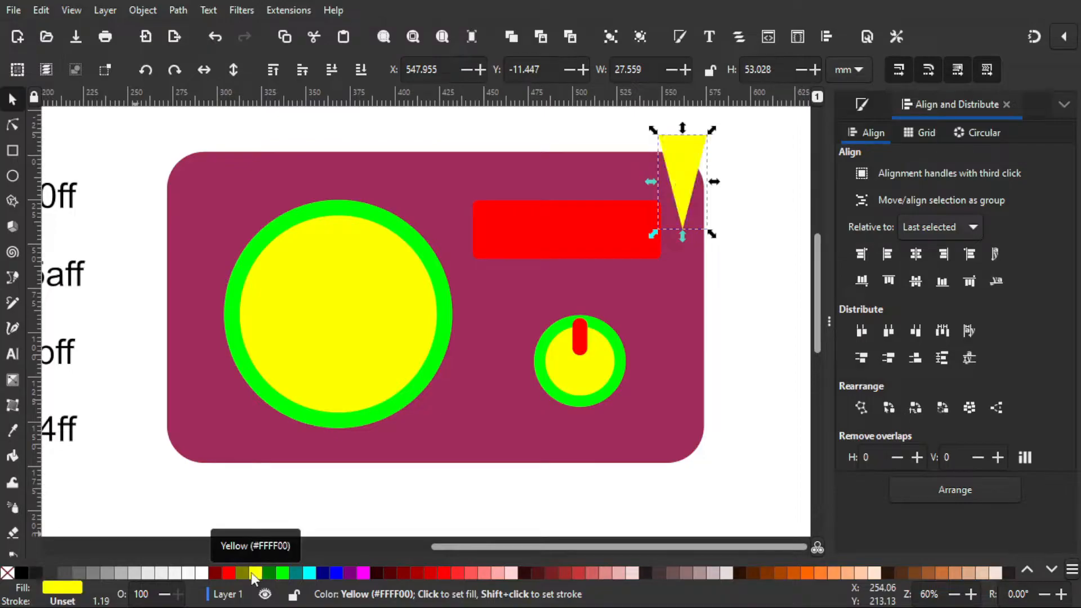
left_click(233, 70)
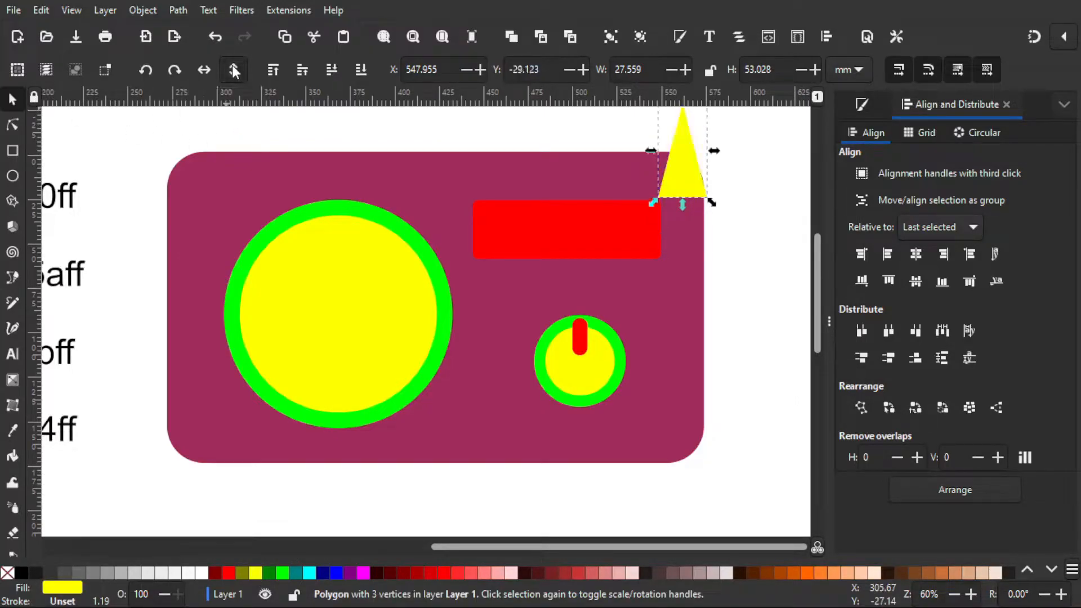
Step: Place the yellow triangle in the right half of the red rectangle and shrink it to about 10.7 mm by 20.5 mm
left_click_drag(688, 154, 609, 224)
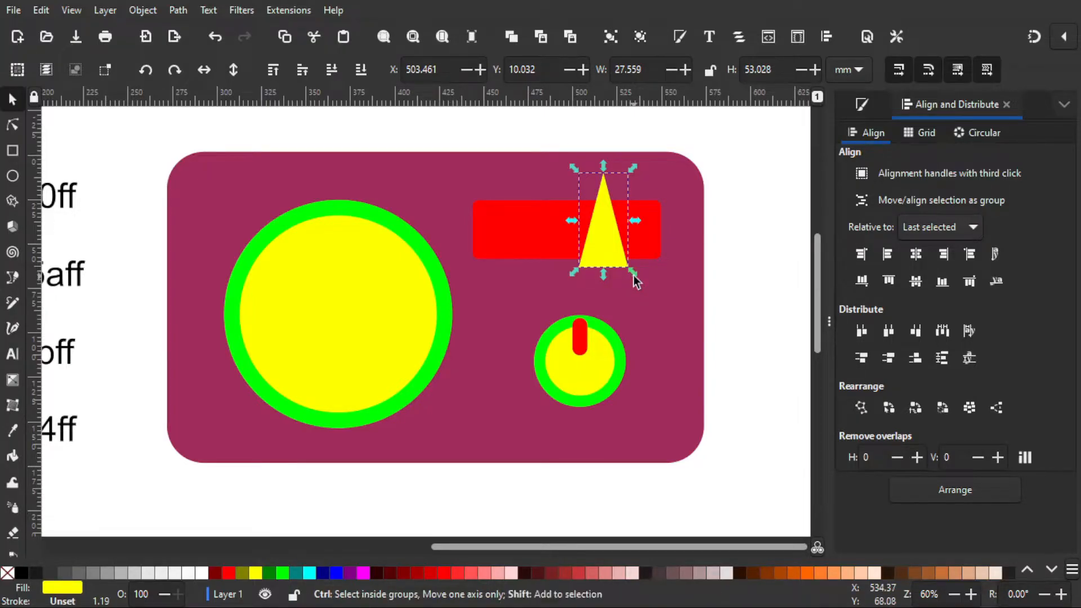
left_click_drag(633, 275, 608, 241)
scroll(613, 268, "up", 2, "ctrl")
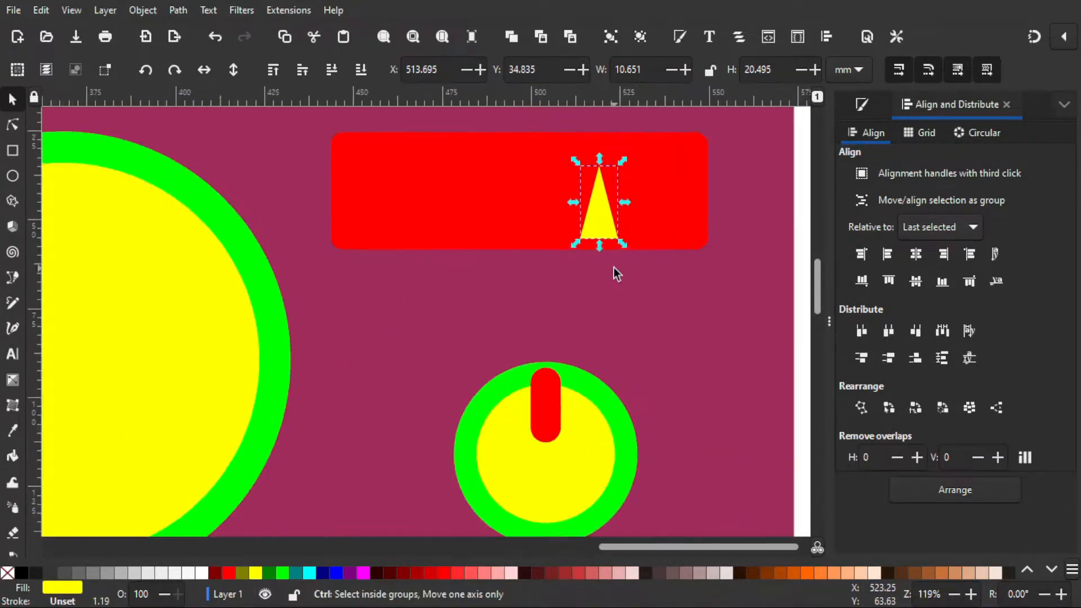
left_click_drag(599, 239, 599, 223)
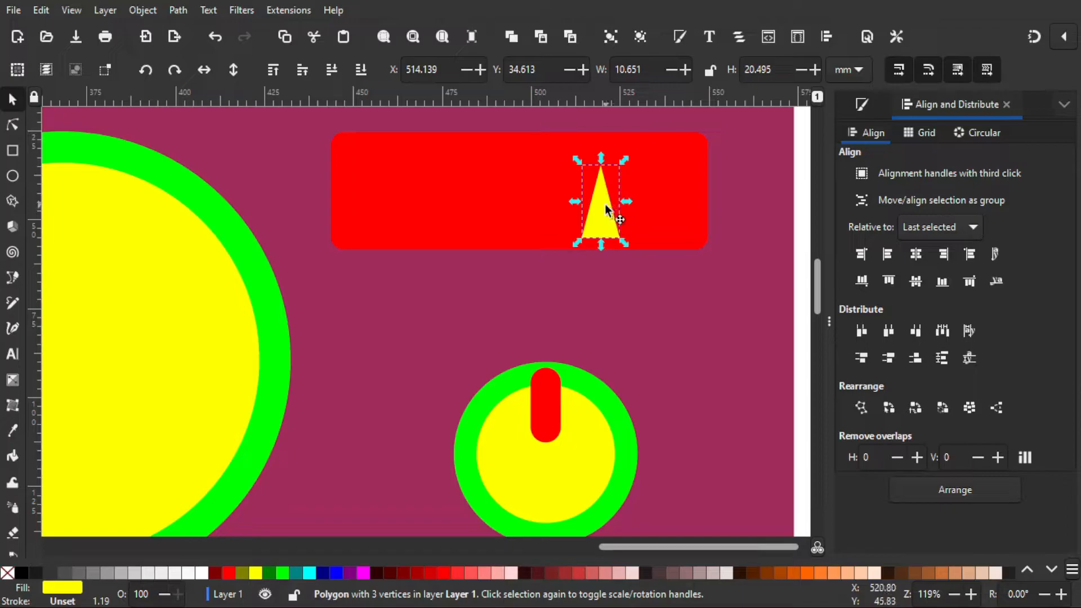
Step: Align the yellow triangle's bottom edge with the bottom edge of the red rectangle
left_click(605, 210)
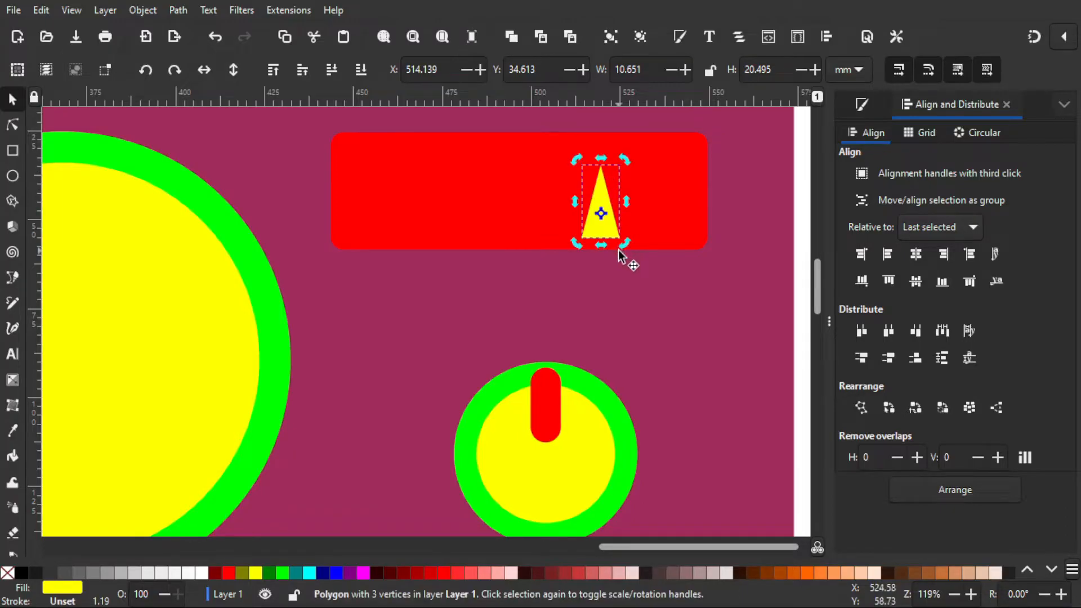
left_click(446, 191, "shift")
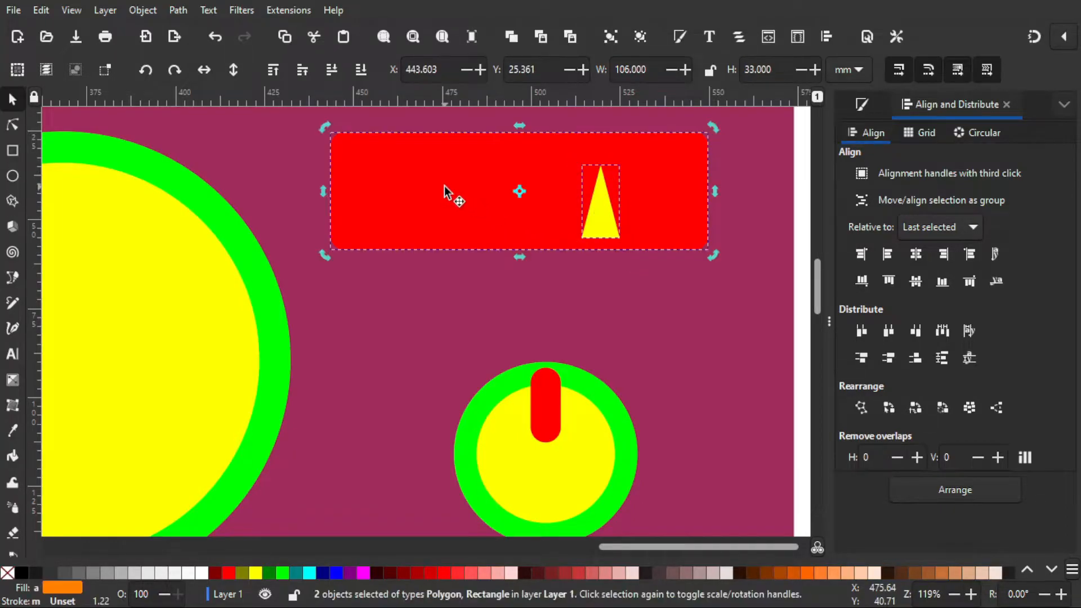
left_click(942, 282)
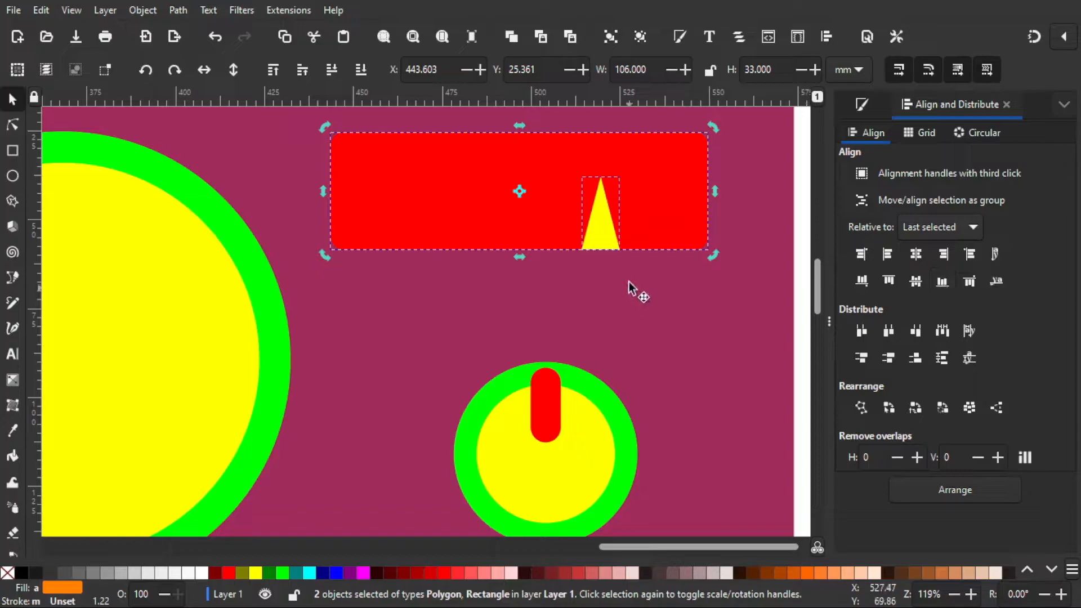
scroll(606, 257, "up", 4)
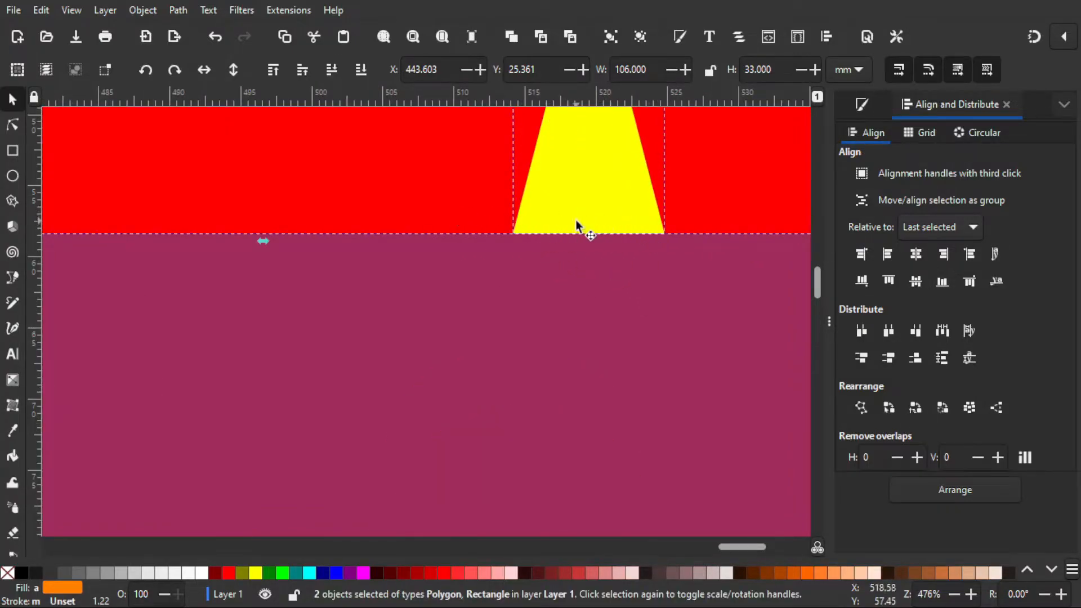
scroll(555, 261, "down", 6)
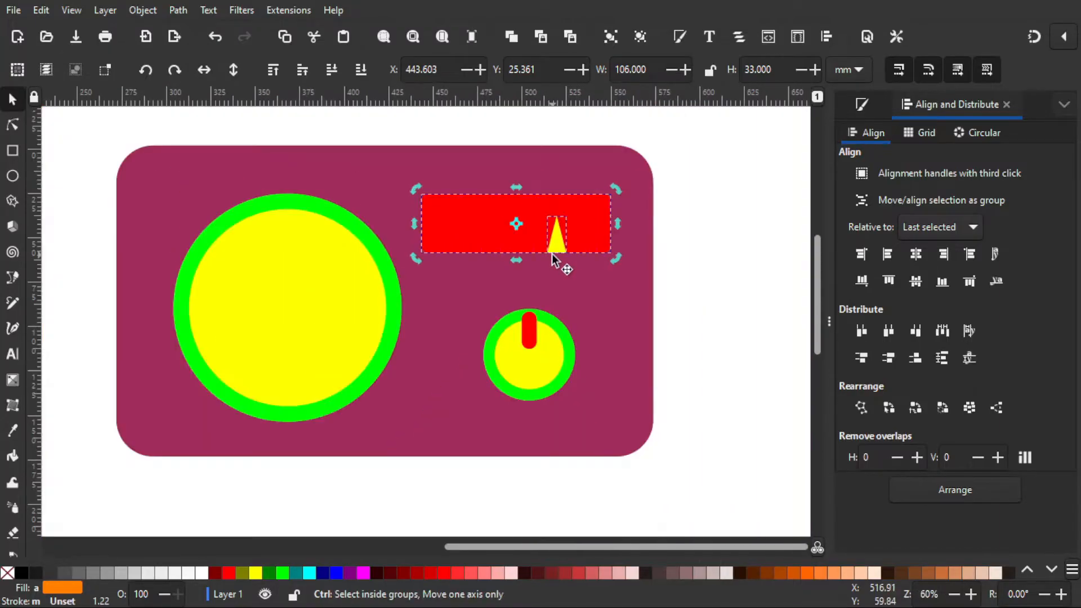
left_click(712, 311)
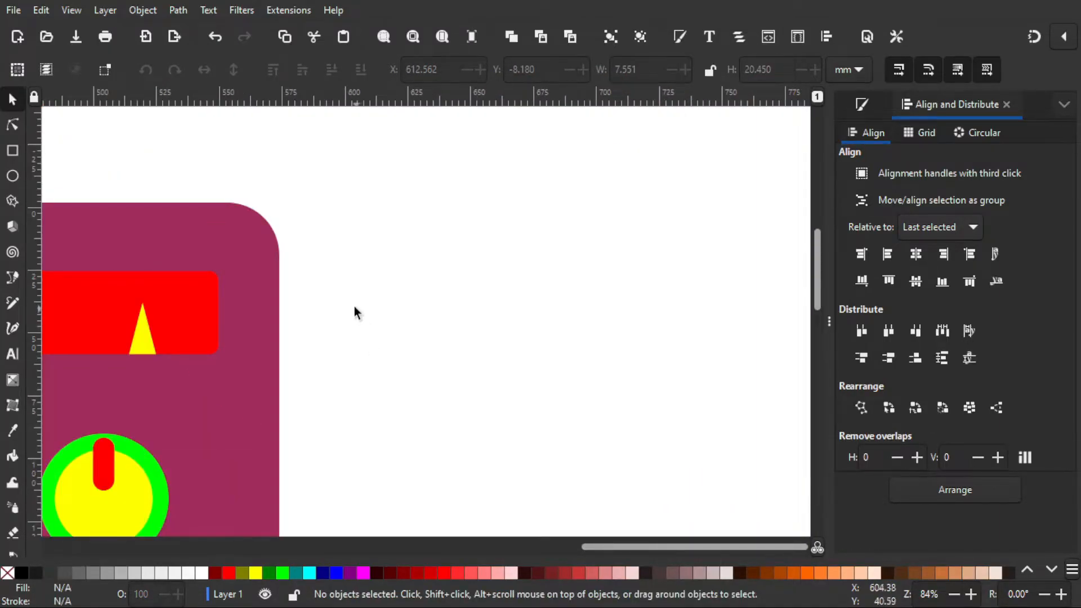
Step: Draw a red rounded bar about 9 mm by 24 mm right of the body and place a duplicate just below it
left_click(19, 151)
left_click_drag(363, 192, 385, 251)
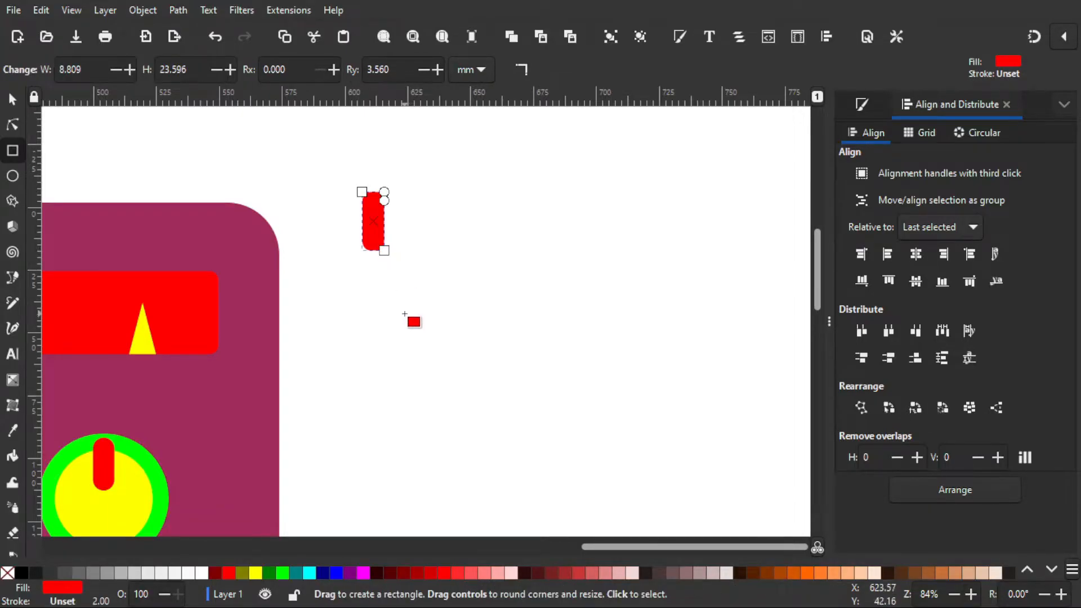
left_click(11, 102)
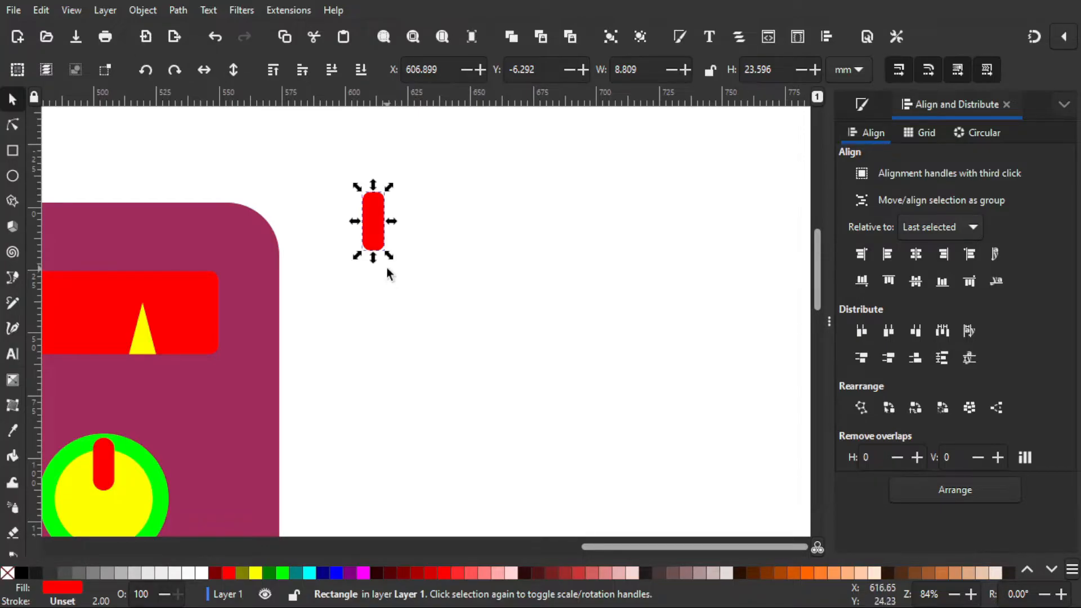
left_click_drag(372, 214, 373, 279)
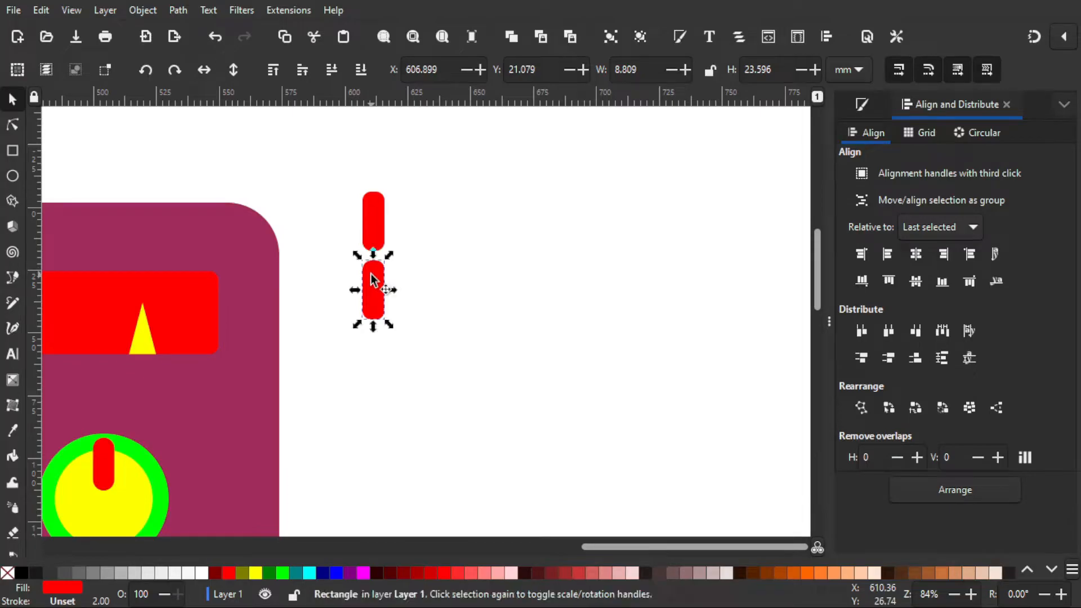
Step: Stretch the lower red bar far downward, keeping its width and corner rounding, to form the long antenna rod
scroll(420, 326, "down", 5)
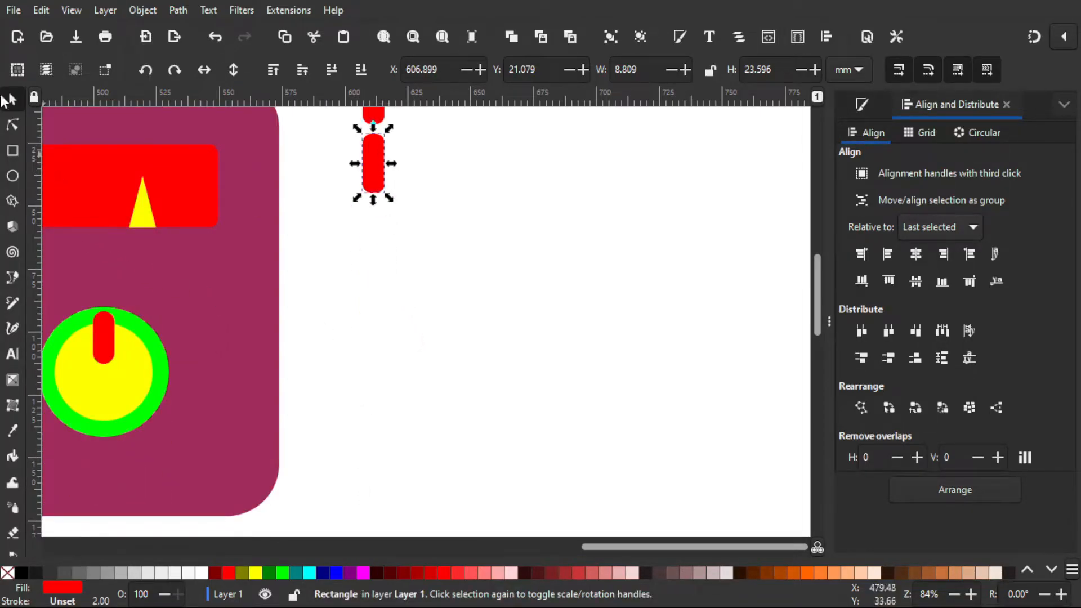
left_click(16, 122)
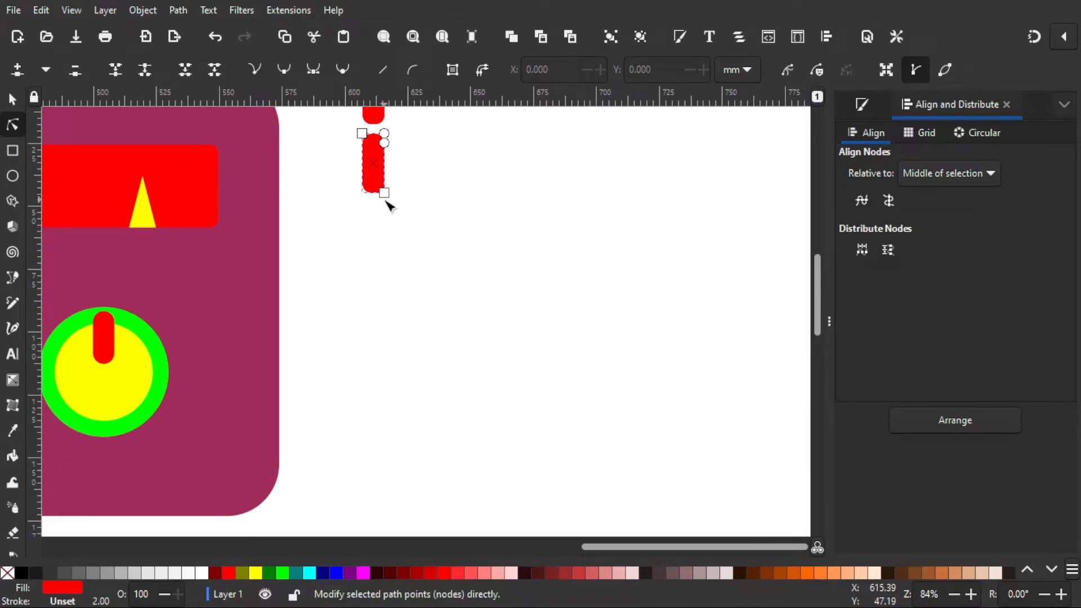
left_click_drag(386, 194, 398, 521)
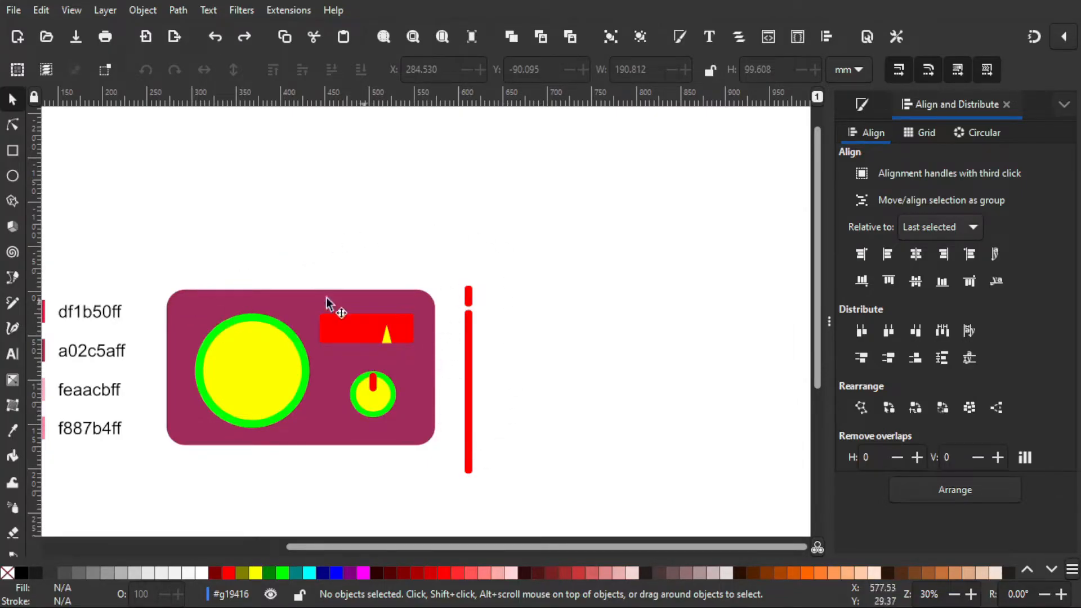
Step: Group the two red antenna bars and move the group over the left part of the radio body, extending above it
left_click_drag(521, 251, 453, 478)
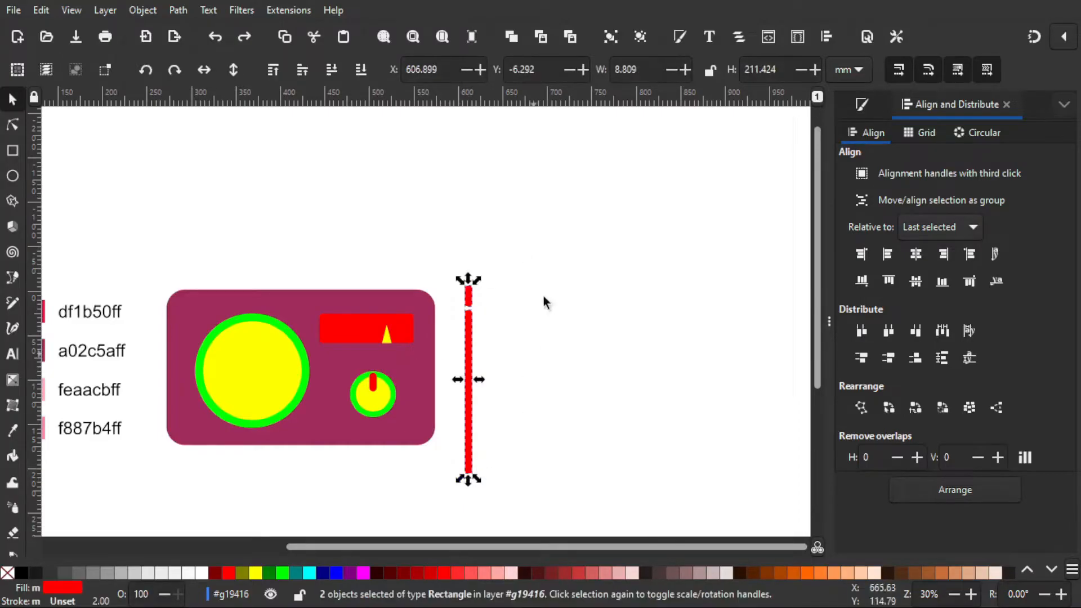
left_click(610, 38)
left_click_drag(468, 341, 207, 248)
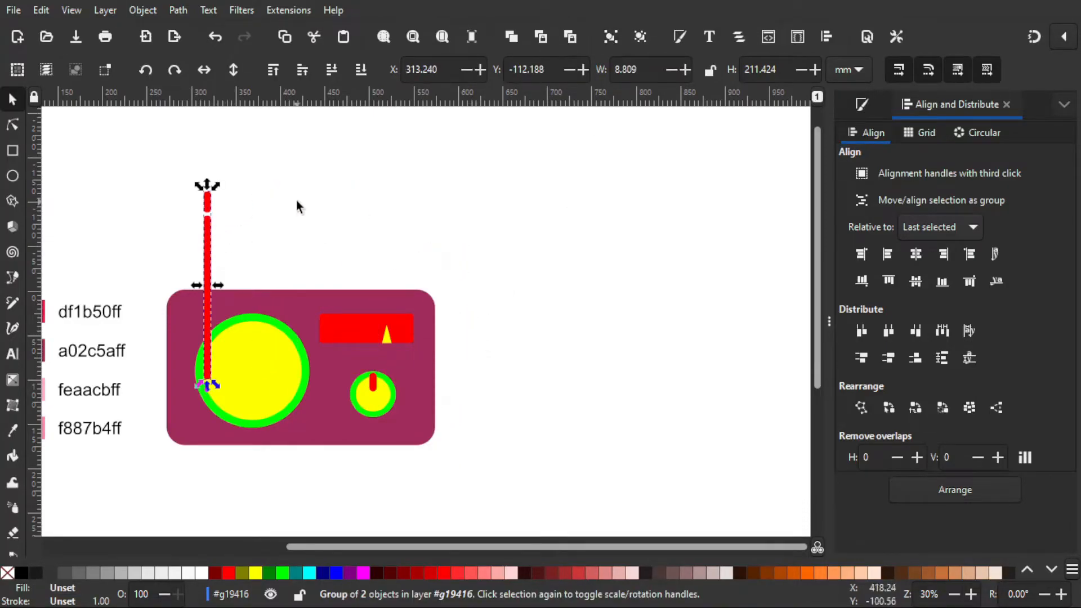
Step: Rotate the antenna group clockwise into a shallow upward slope, with its lower end on the body's upper-left corner
left_click(219, 244)
left_click(208, 239)
left_click(209, 239)
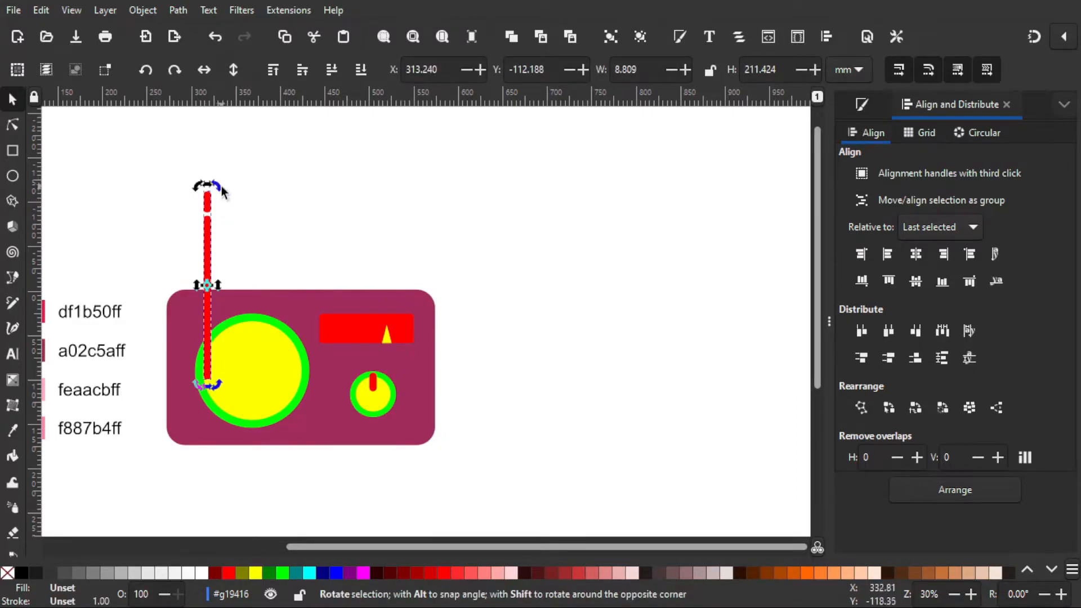
left_click_drag(221, 193, 309, 257)
left_click(503, 288)
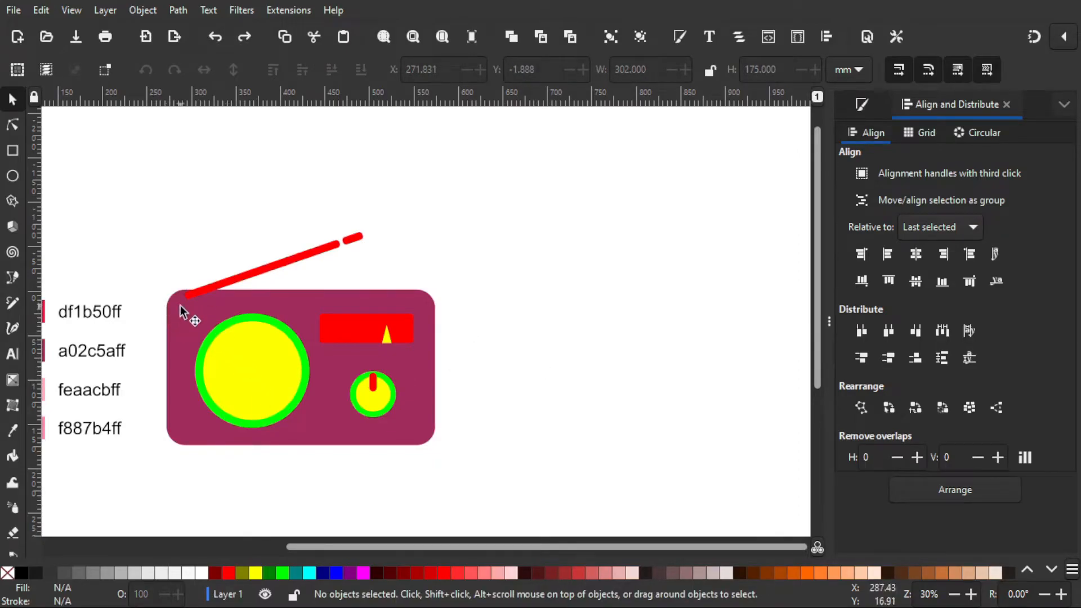
Step: Send the antenna group to the back, behind the radio body
left_click(215, 283)
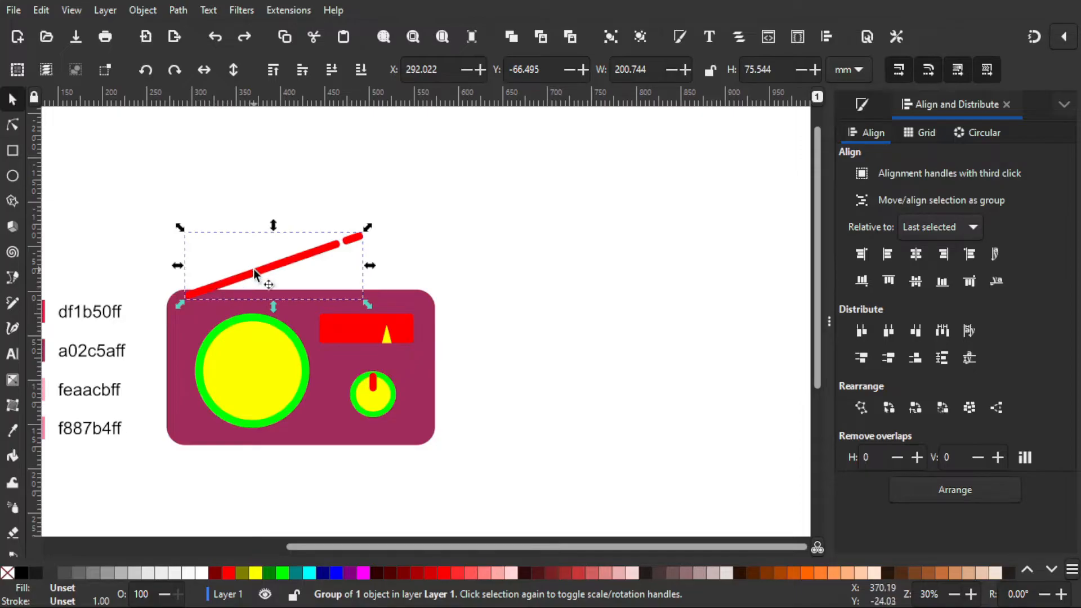
left_click(360, 70)
left_click(529, 314)
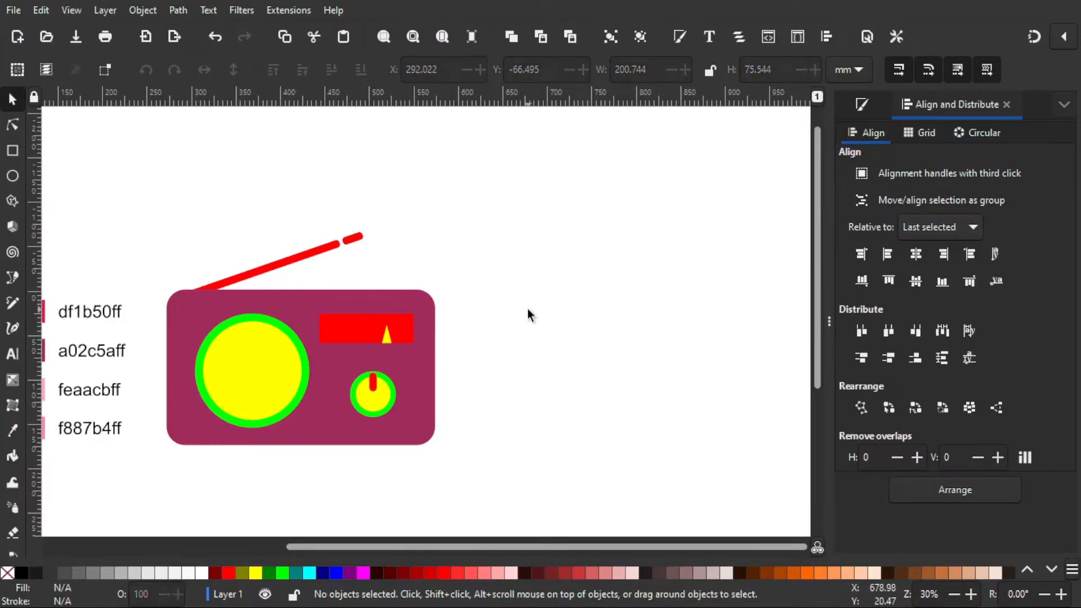
Step: Recolour the large speaker from the palette swatches: inner circle df1b50ff and outer ring a02c5aff
scroll(528, 314, "down", 3)
scroll(188, 393, "up", 1)
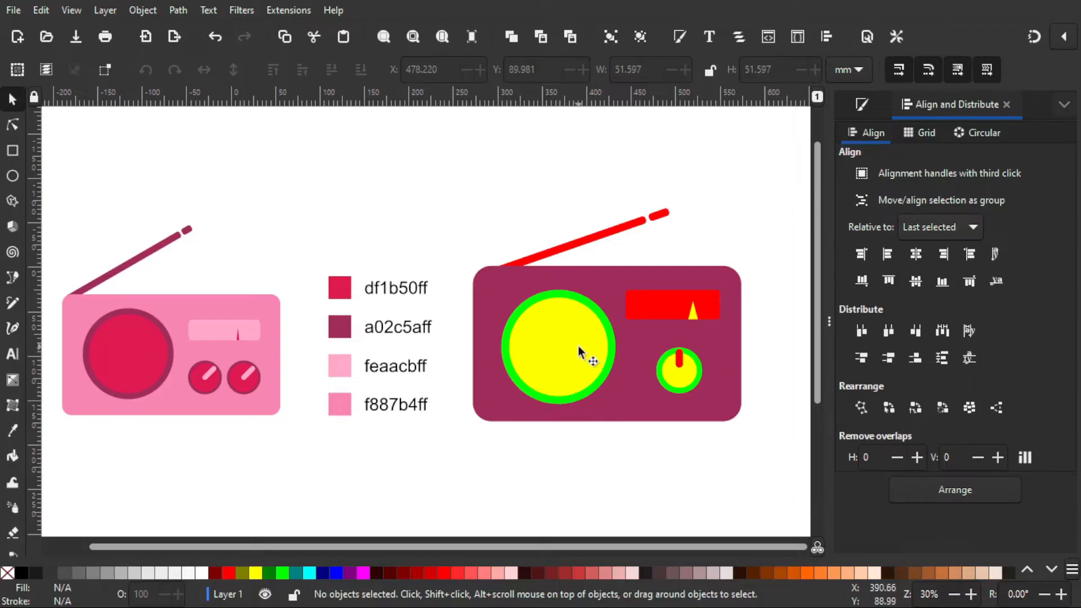
left_click(551, 340)
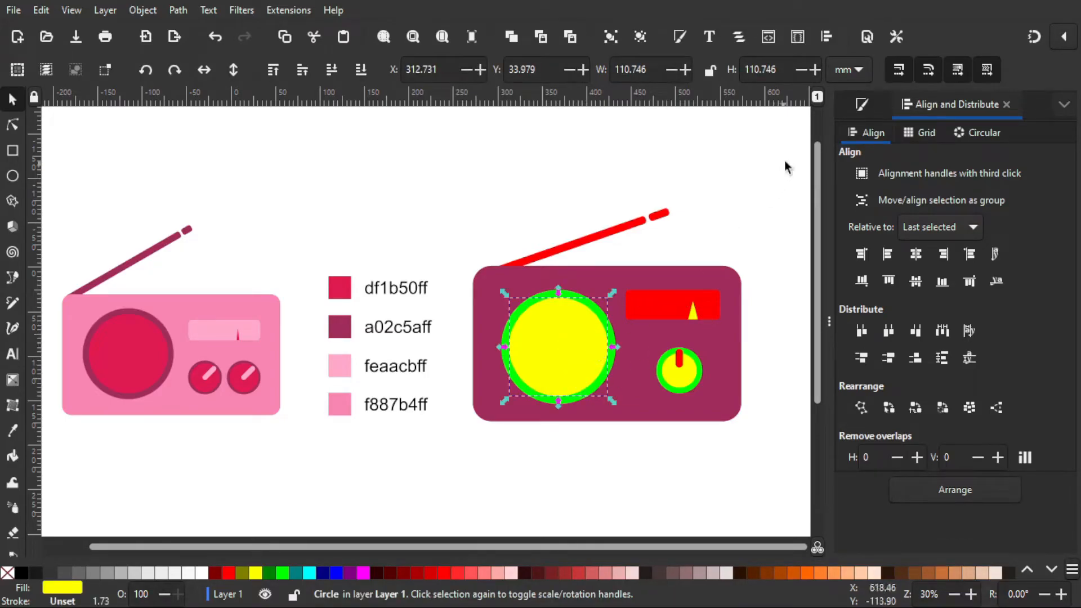
left_click(859, 106)
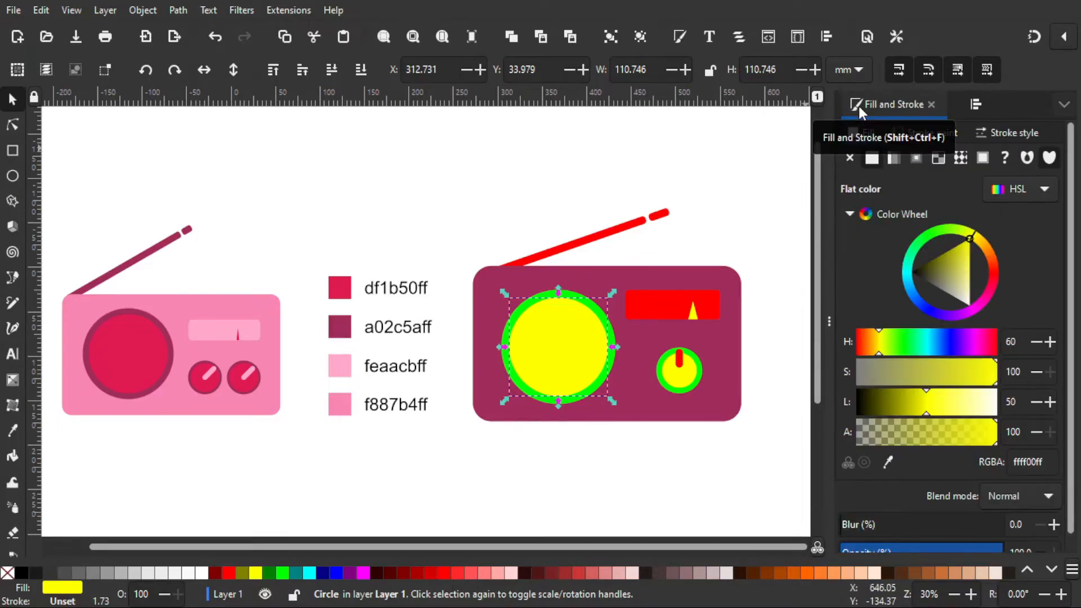
left_click(888, 461)
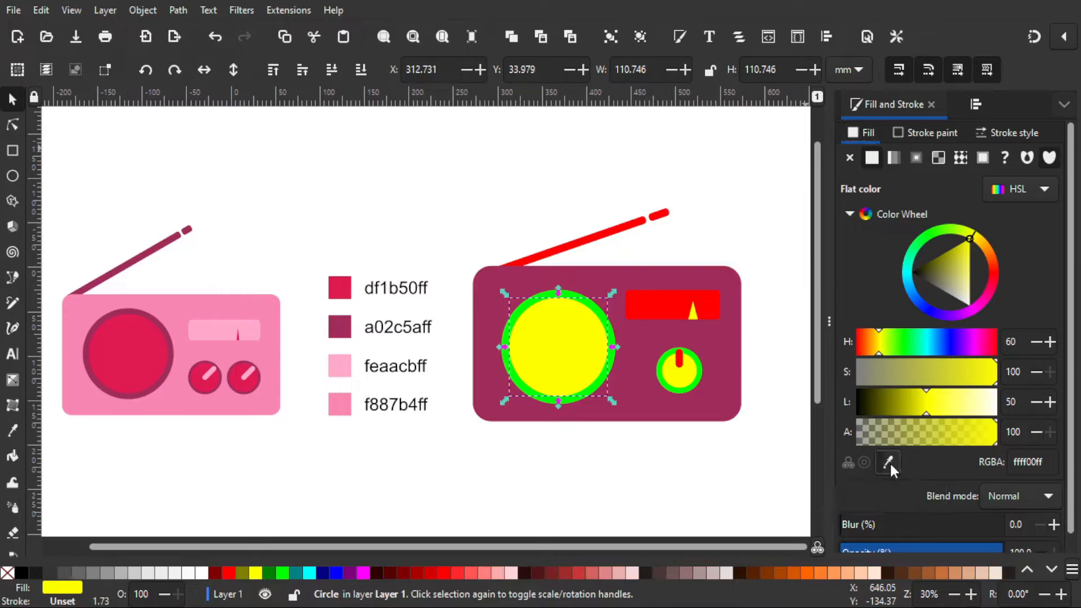
left_click(337, 299)
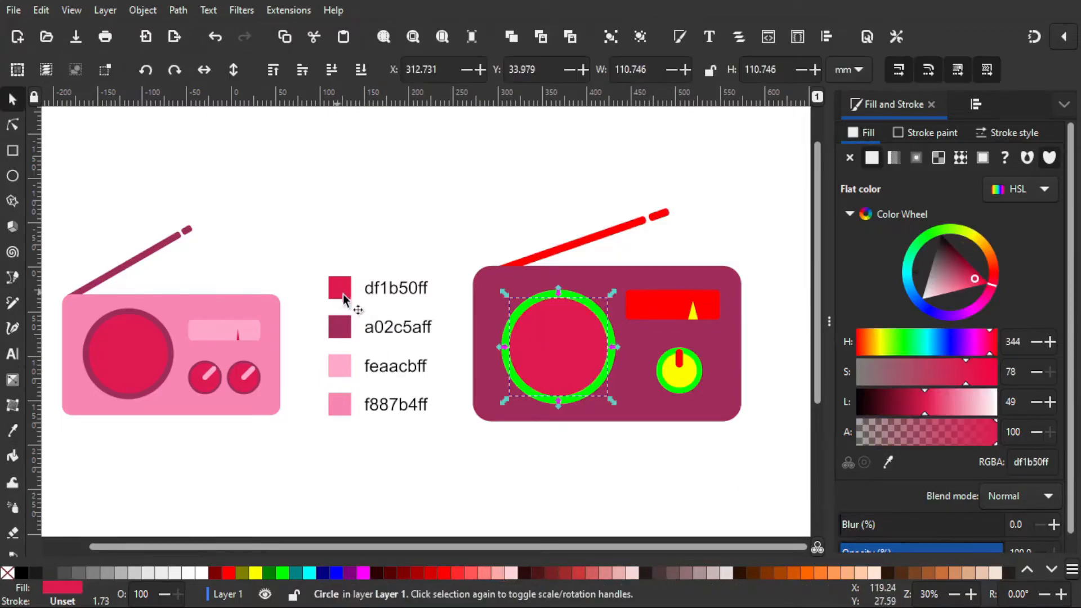
left_click(570, 403)
left_click(888, 461)
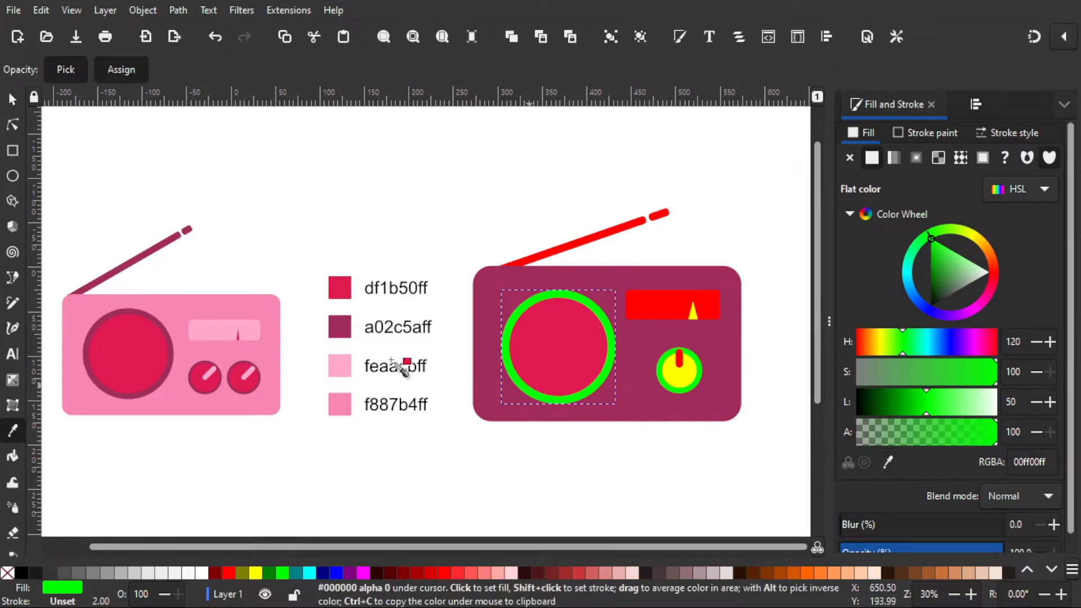
left_click(344, 331)
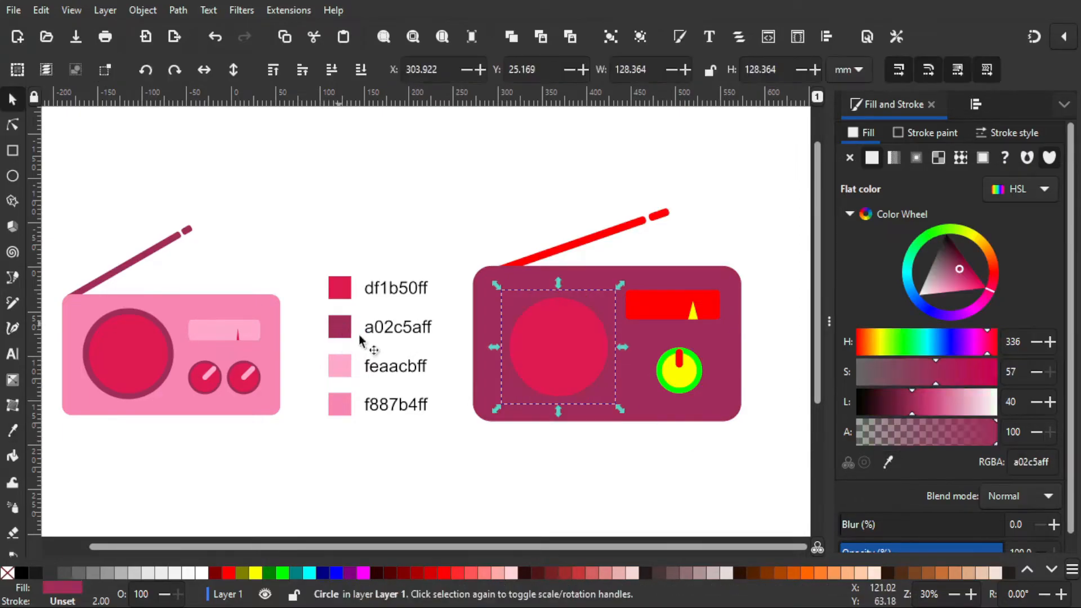
Step: Fill the rounded radio body with the palette pink f887b4ff
left_click(485, 387)
left_click(888, 461)
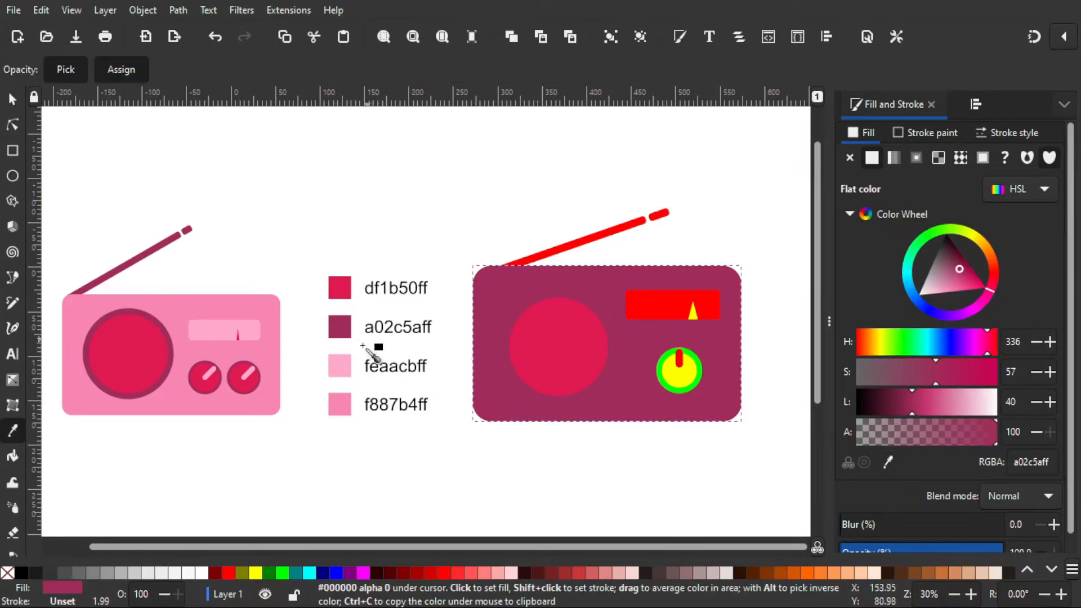
left_click(345, 405)
Step: Fill the small knob's red pointer bar with the light pink feaacbff sampled from the palette
left_click(681, 363)
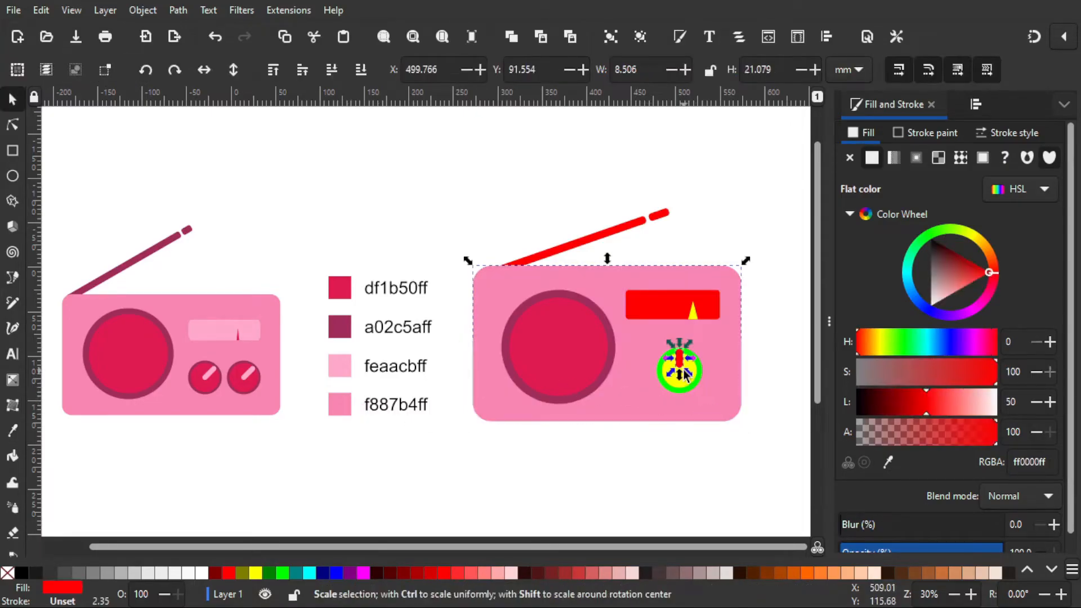
left_click(886, 461)
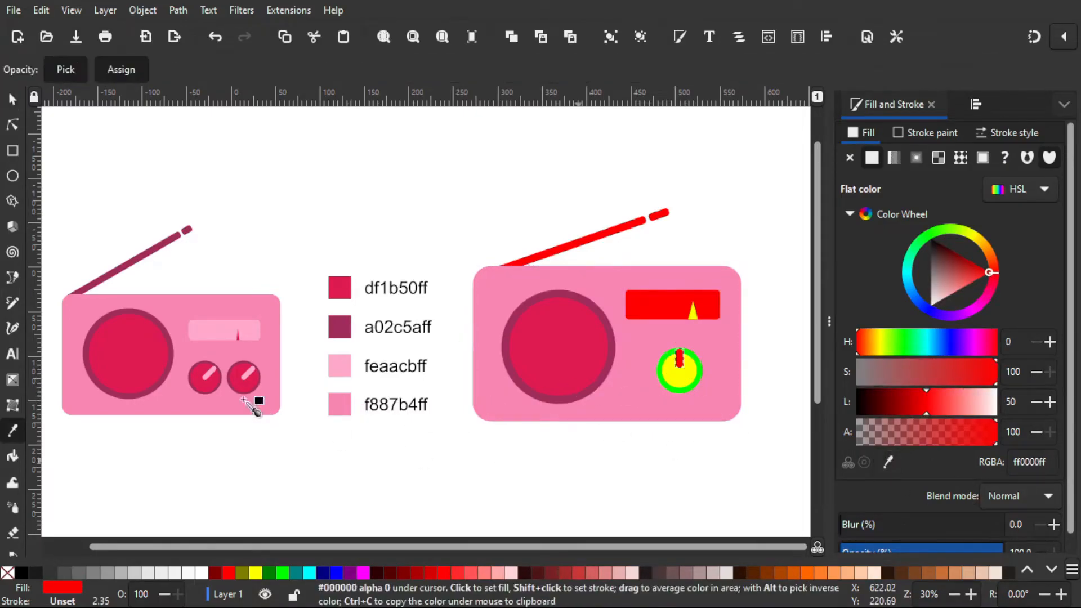
left_click(228, 337)
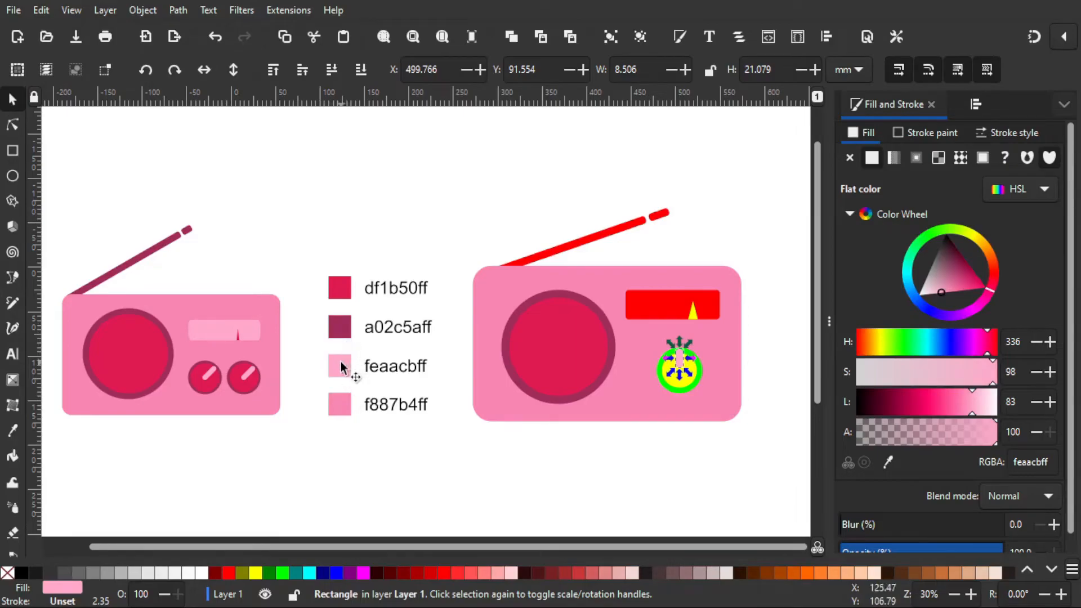
left_click(886, 462)
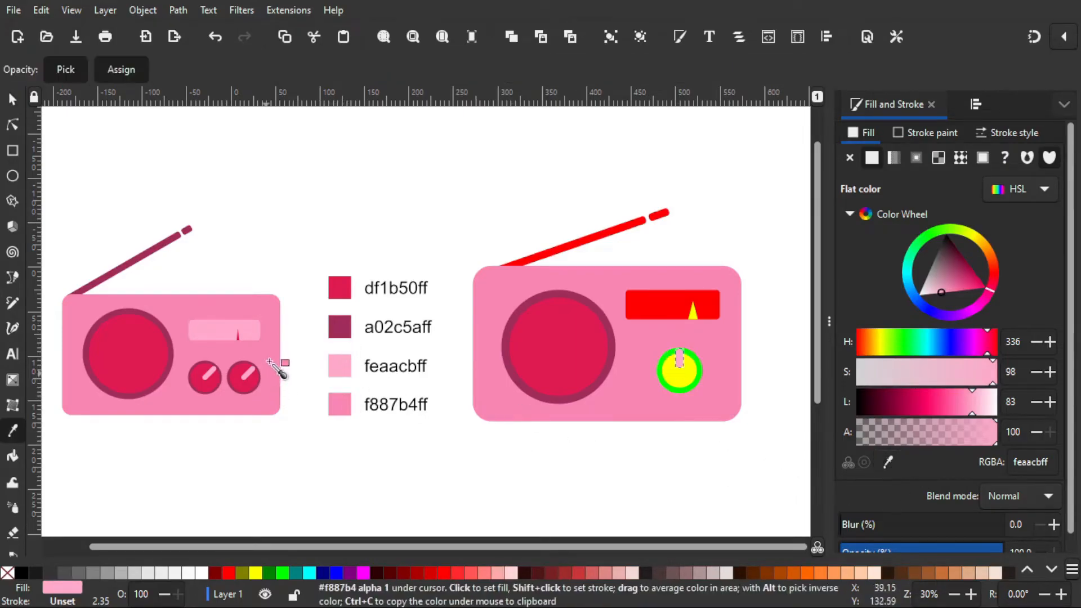
left_click_drag(345, 367, 341, 369)
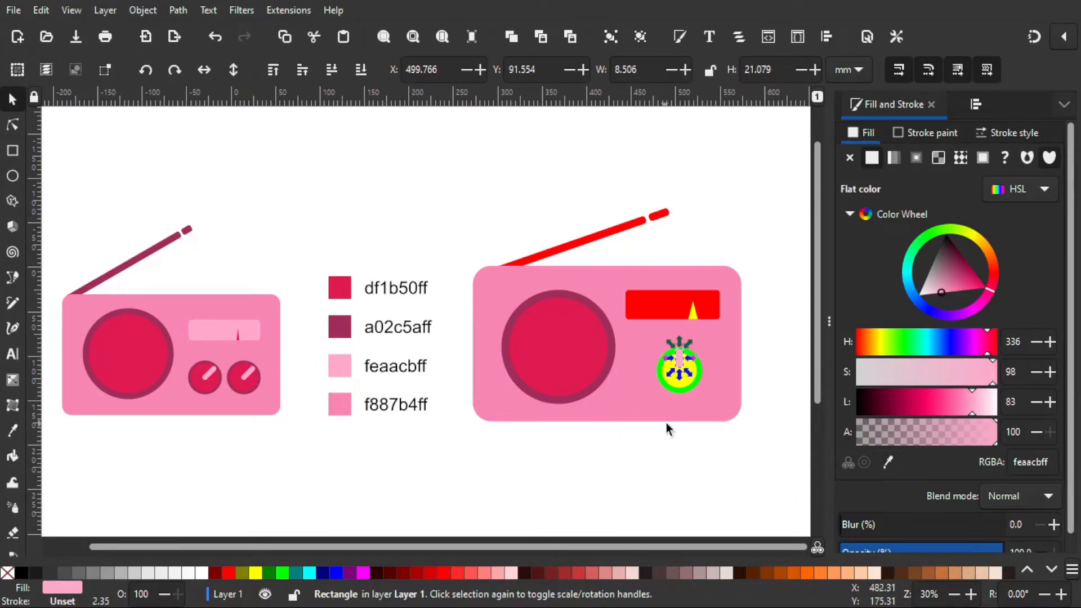
Step: Recolour the small knob from the palette swatches: inner circle df1b50ff and outer ring a02c5aff
left_click(684, 380)
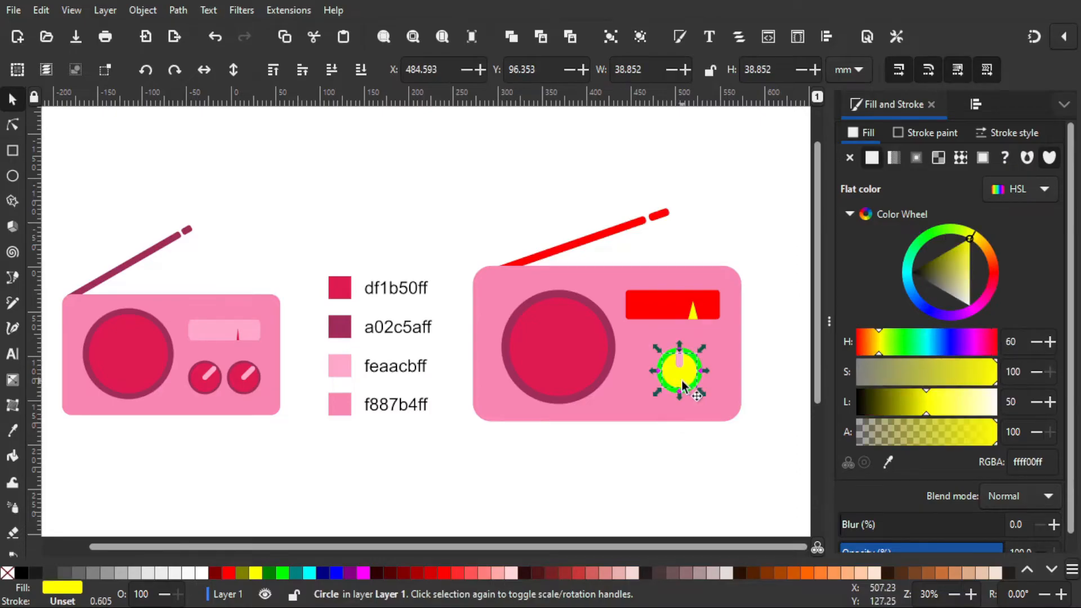
left_click(887, 462)
left_click(337, 290)
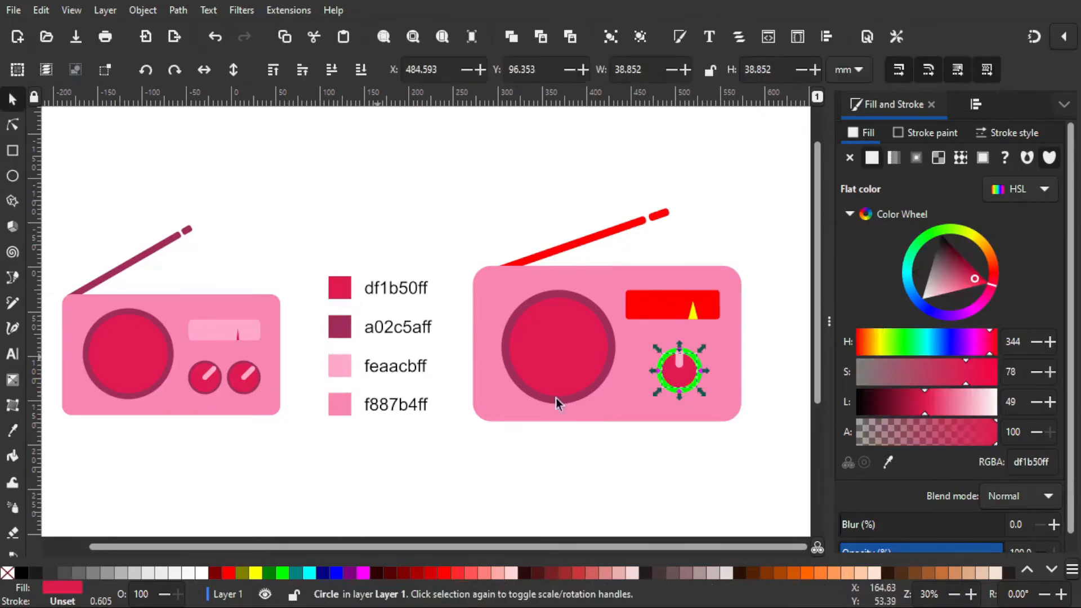
left_click(672, 395)
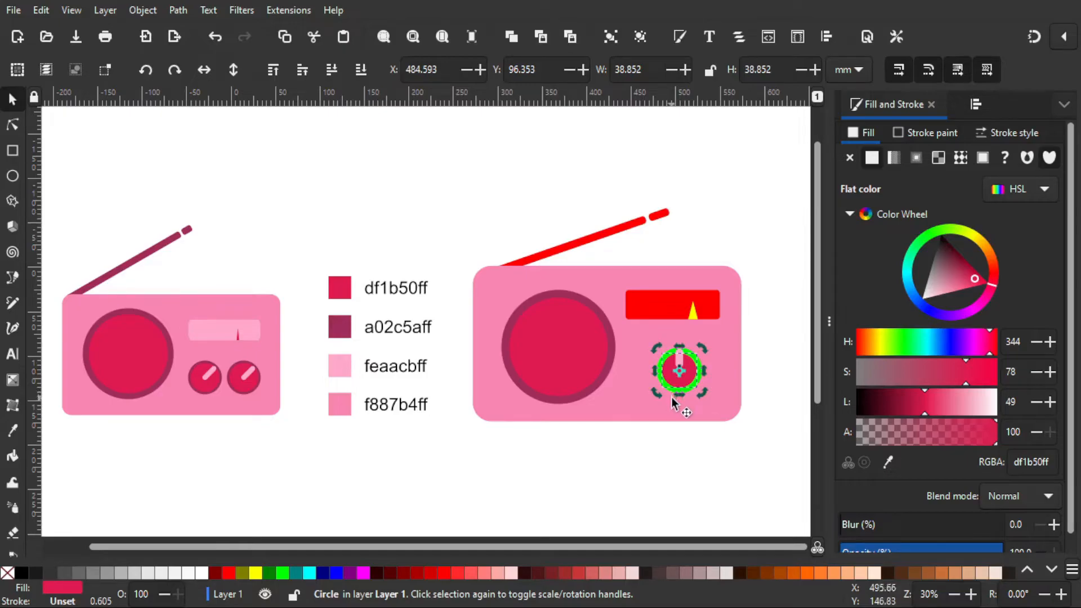
scroll(668, 402, "up", 2, "ctrl")
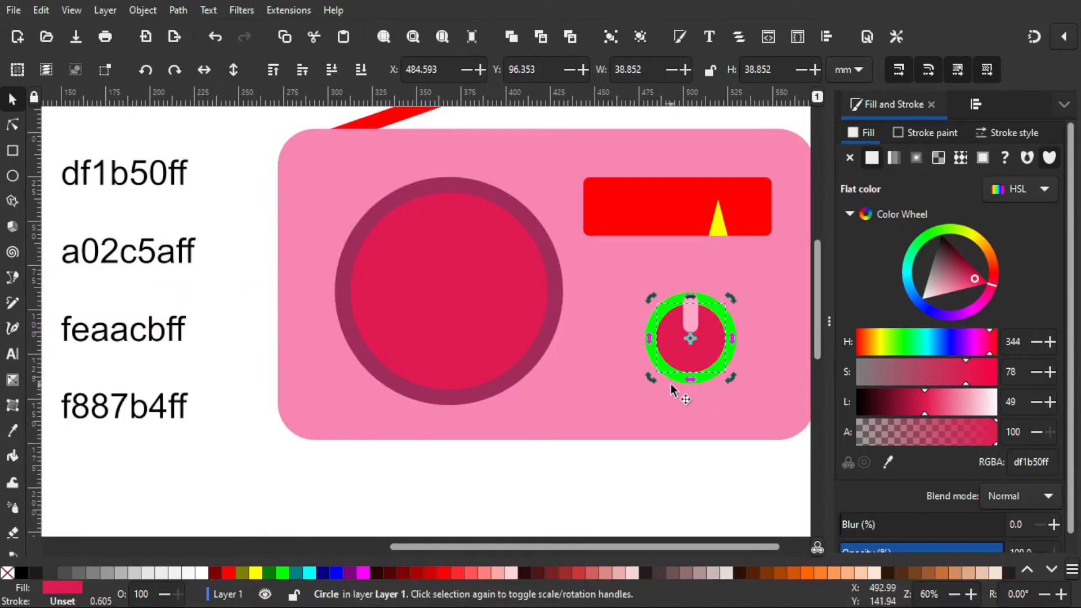
left_click(671, 382)
scroll(700, 433, "down", 2, "ctrl")
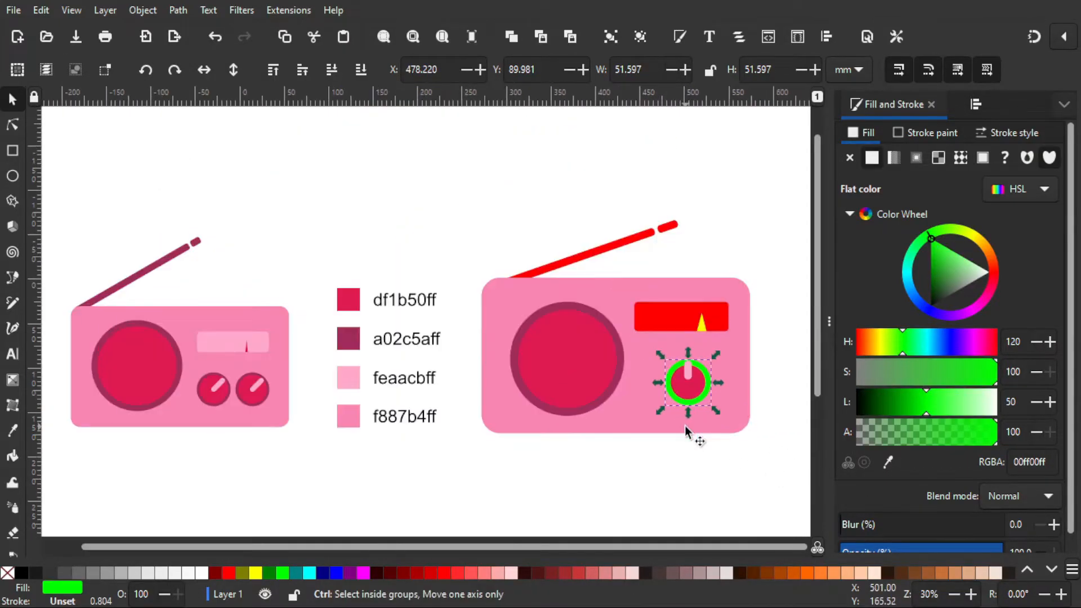
left_click(888, 460)
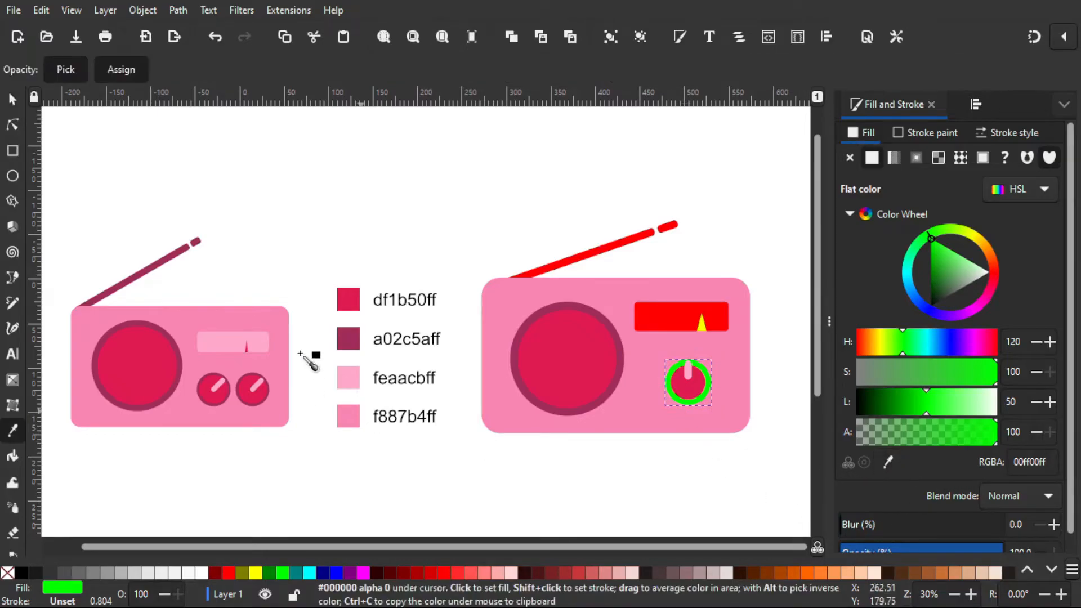
left_click(349, 344)
Step: Fill the red dial rectangle with feaacbff and its yellow triangle with df1b50ff from the palette swatches
left_click(664, 322)
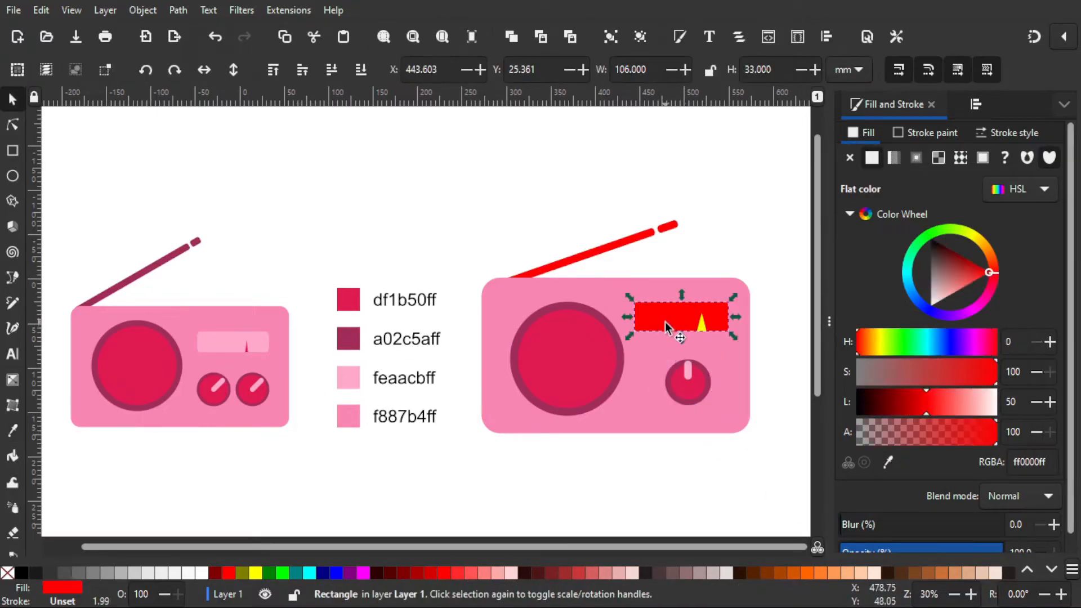
left_click(887, 462)
left_click(353, 377)
left_click(702, 324)
left_click(889, 461)
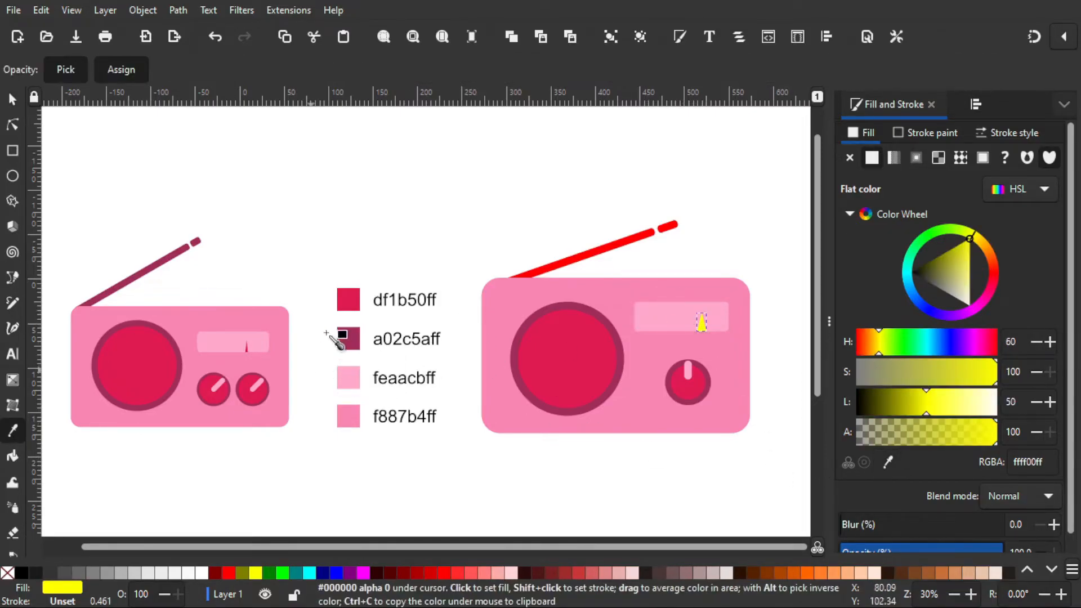
left_click(350, 303)
Step: Fill the antenna group with the dark palette colour a02c5aff and deselect it
left_click(568, 258)
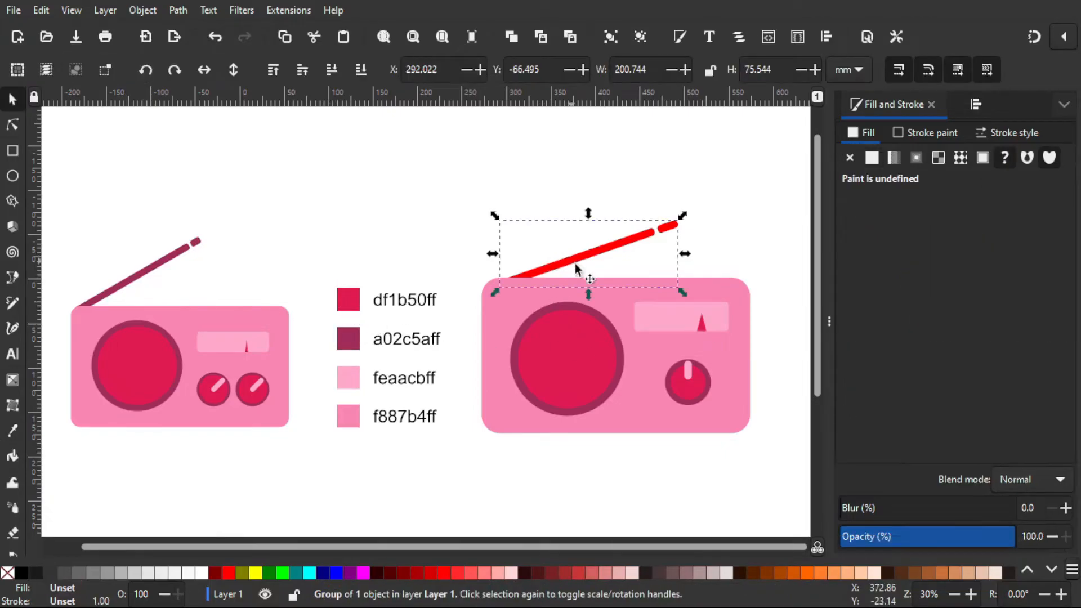
left_click(12, 432)
left_click(346, 338)
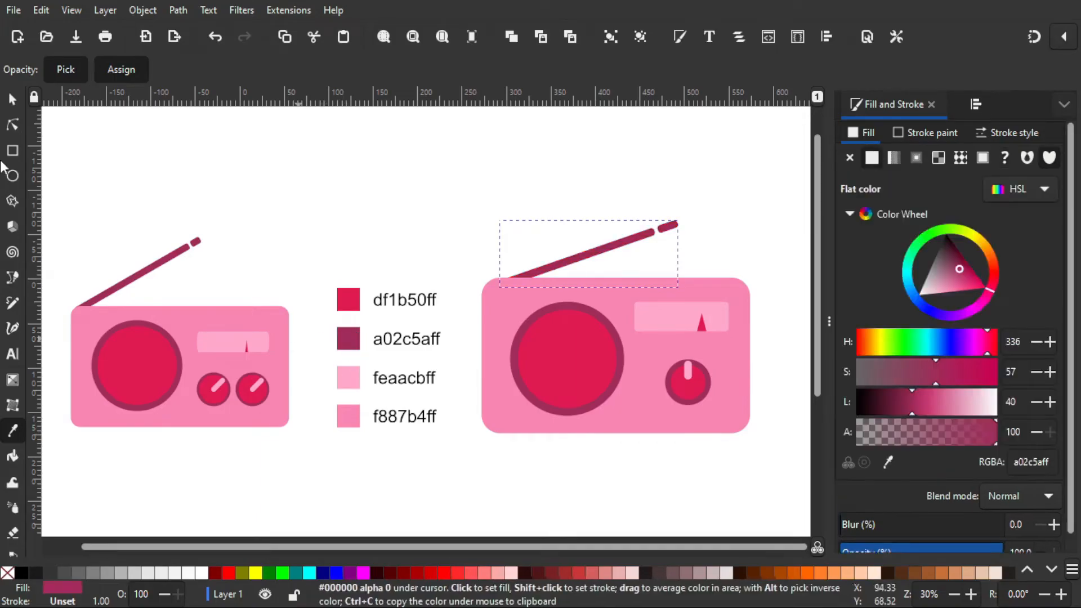
left_click(11, 100)
left_click_drag(472, 441, 210, 434)
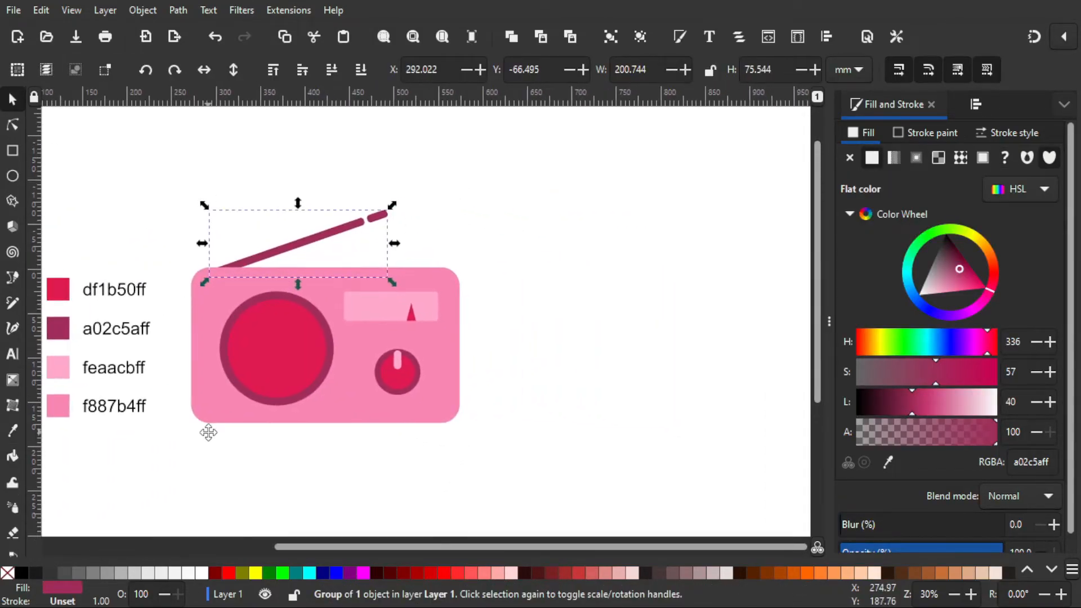
left_click(345, 462)
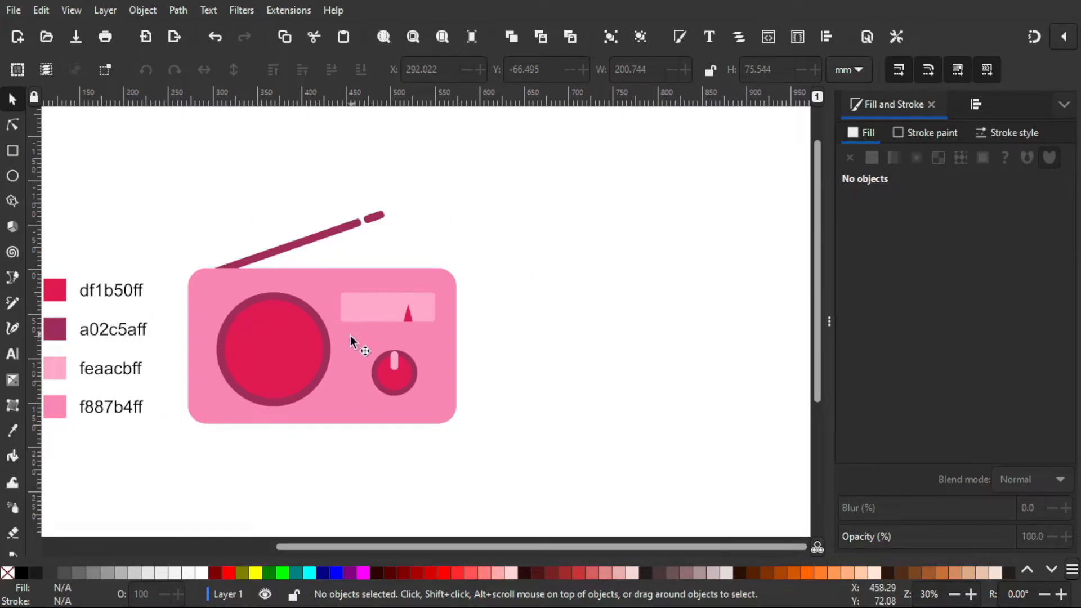
Step: Group the small knob's two circles and pointer bar, and rotate the group clockwise so the pointer tilts to the upper right
scroll(189, 390, "up", 1)
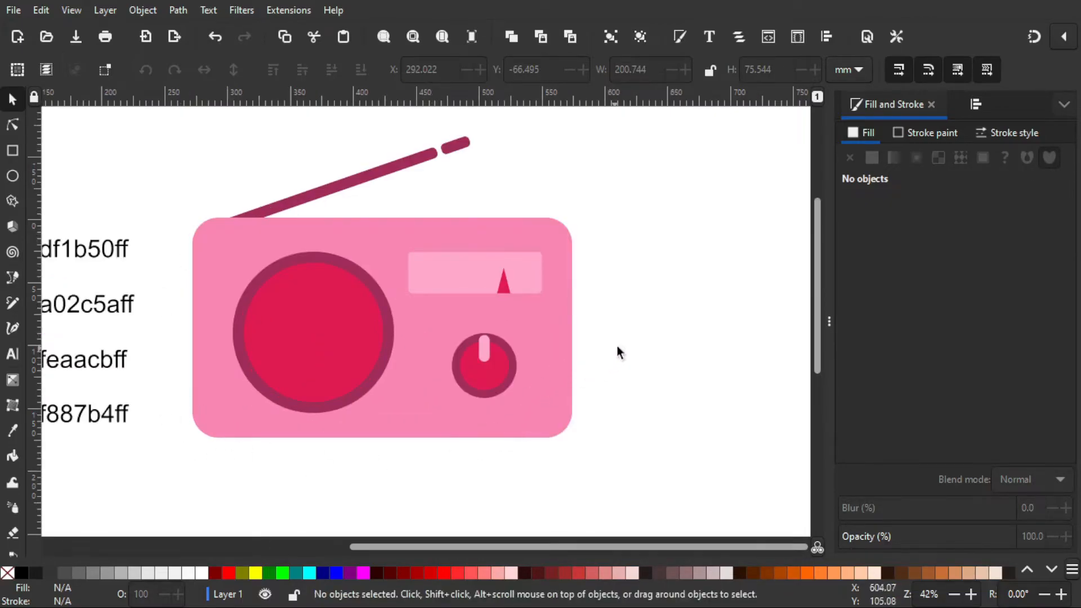
left_click_drag(652, 313, 428, 415)
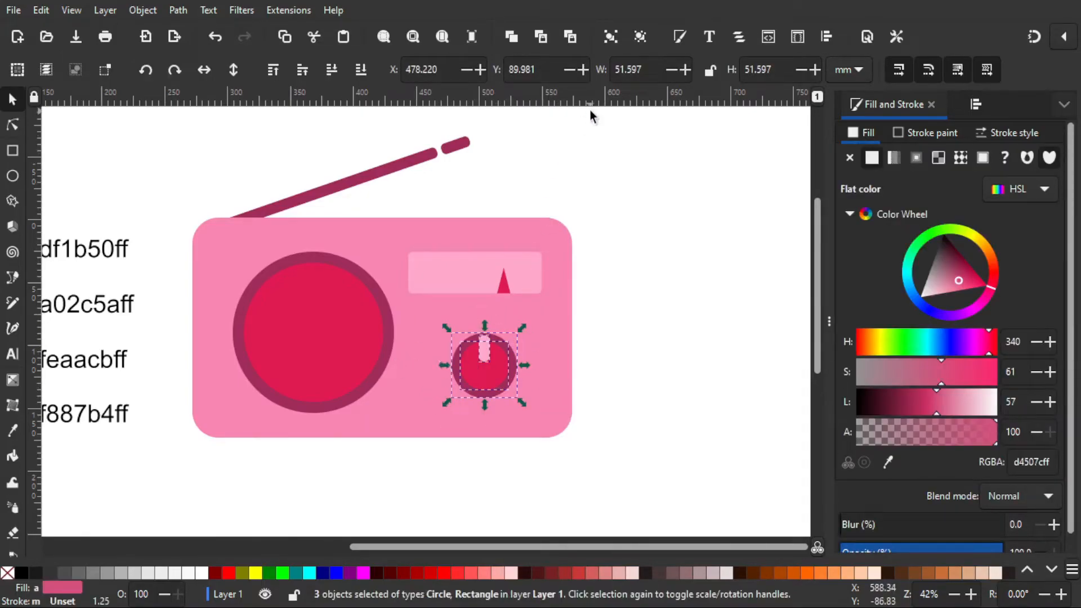
left_click(611, 37)
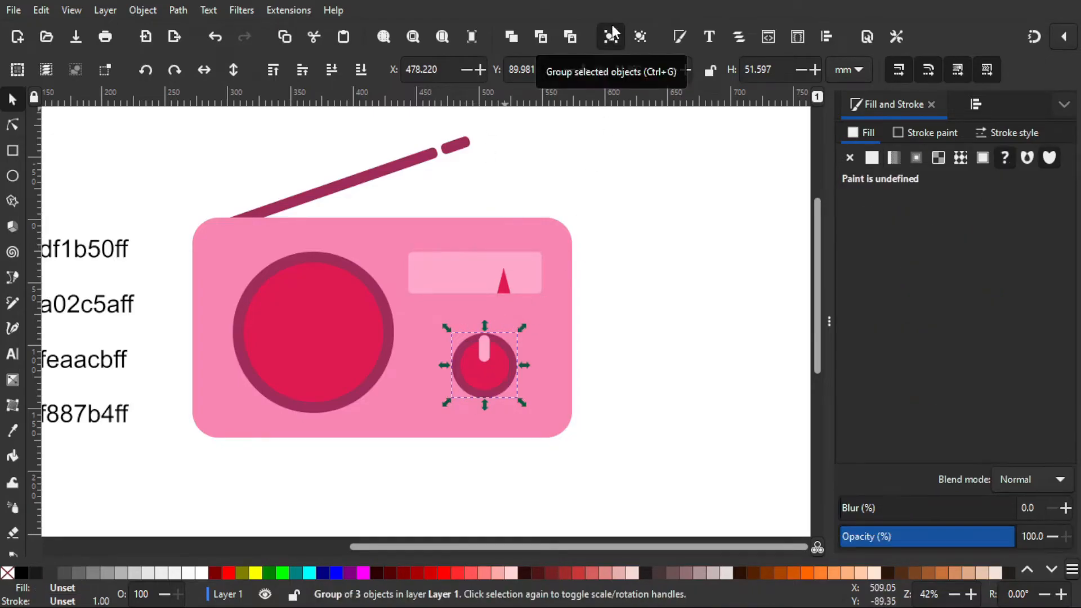
left_click(498, 378)
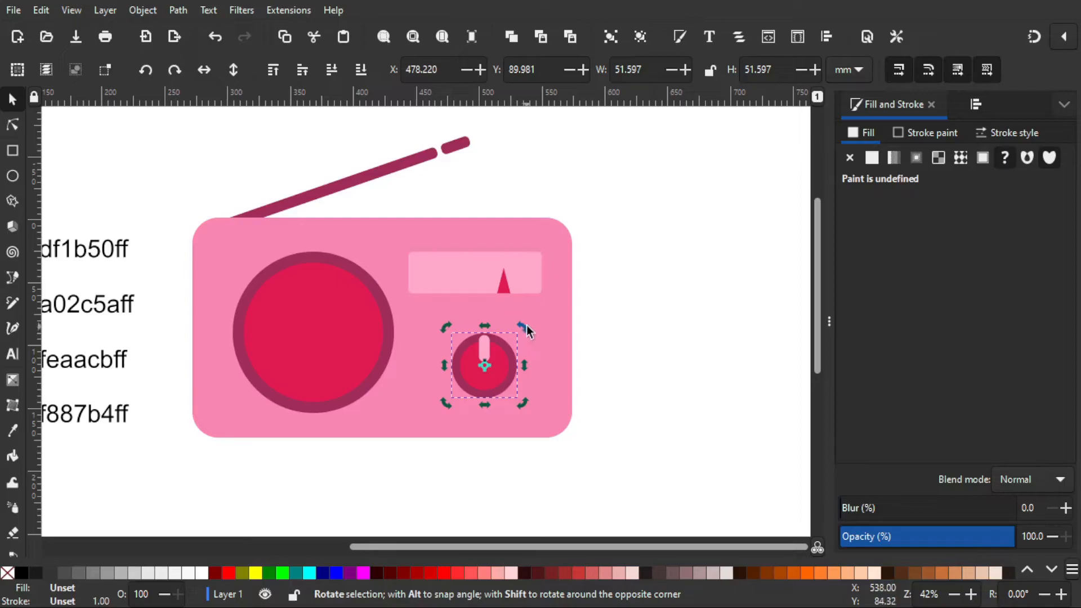
mouse_move(522, 332)
left_mouse_down()
mouse_move(536, 348)
mouse_move(523, 333)
left_mouse_up()
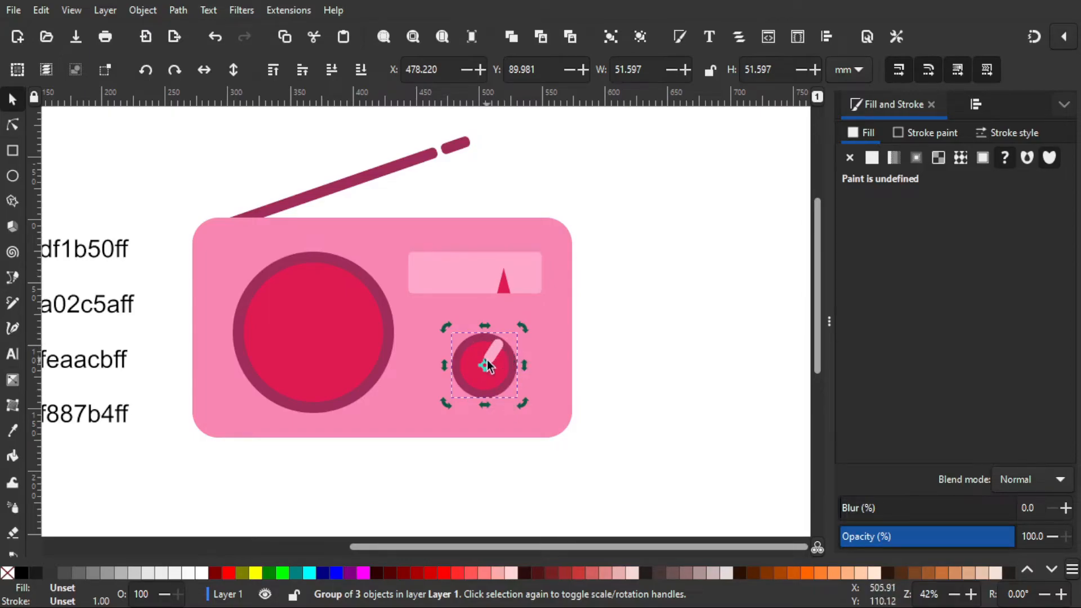
Step: Duplicate the small knob group and place the copy to its right at the same height, about 65 mm across
key("ctrl")
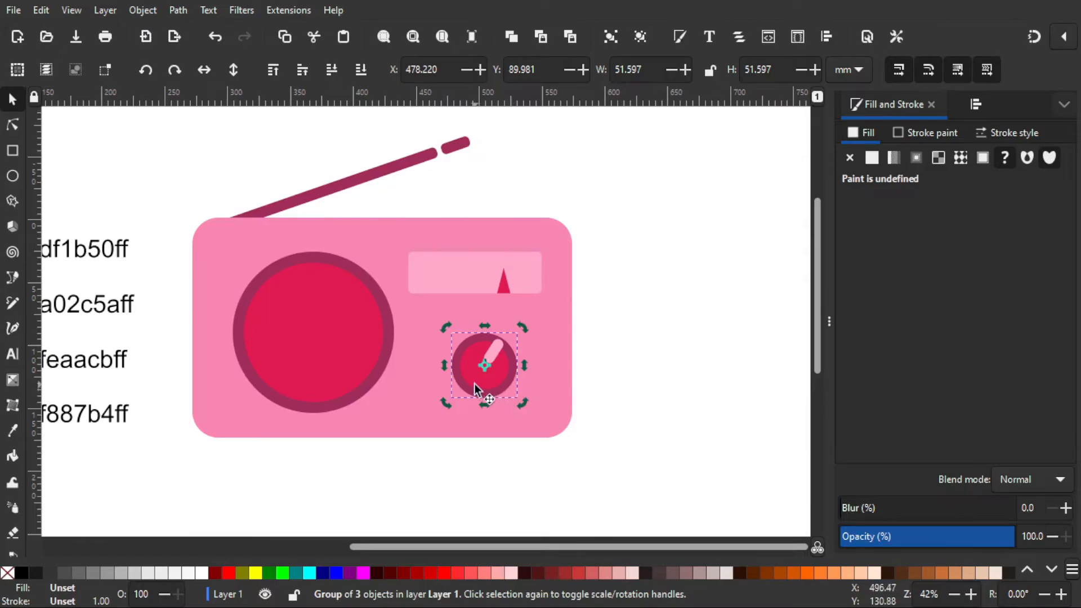
key("ctrl+d")
left_click_drag(484, 390, 561, 400)
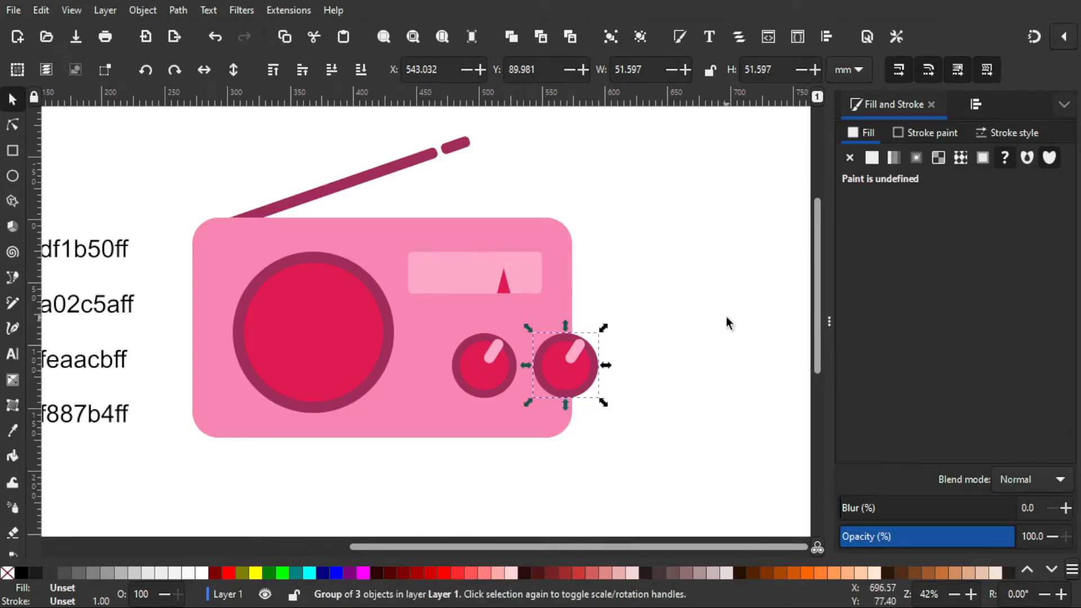
Step: Group the two small knobs together and deselect them
left_click(457, 445)
left_click_drag(658, 333, 432, 412)
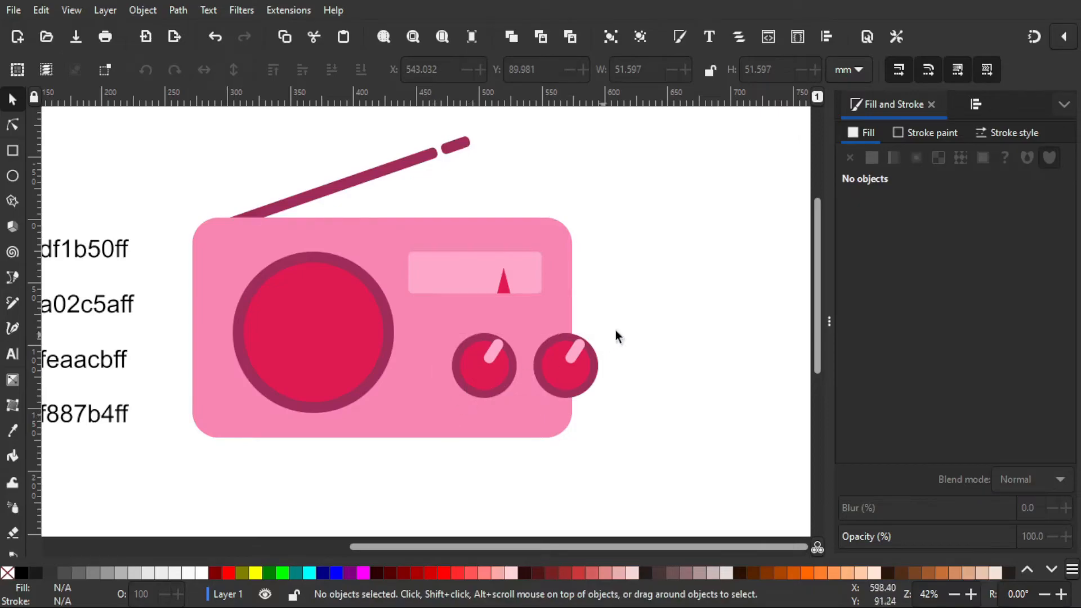
left_click_drag(651, 307, 434, 408)
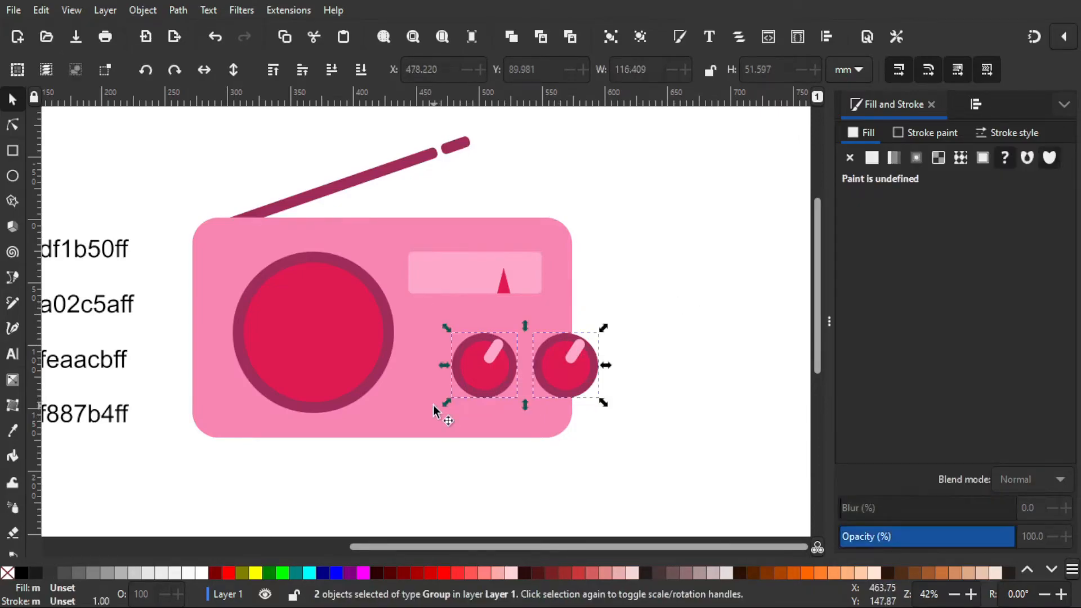
left_click(615, 45)
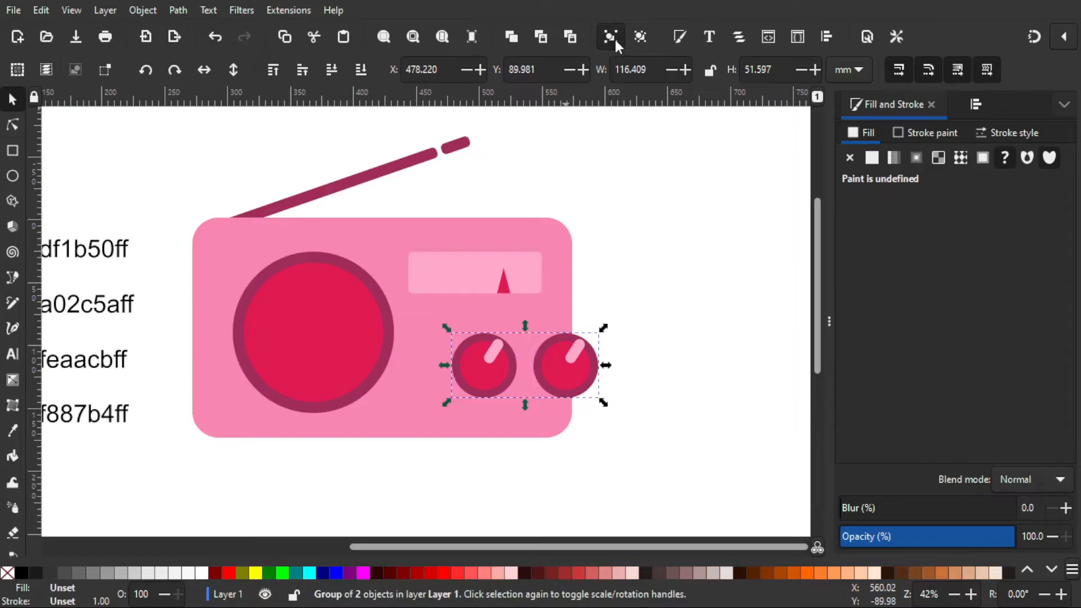
left_click(664, 237)
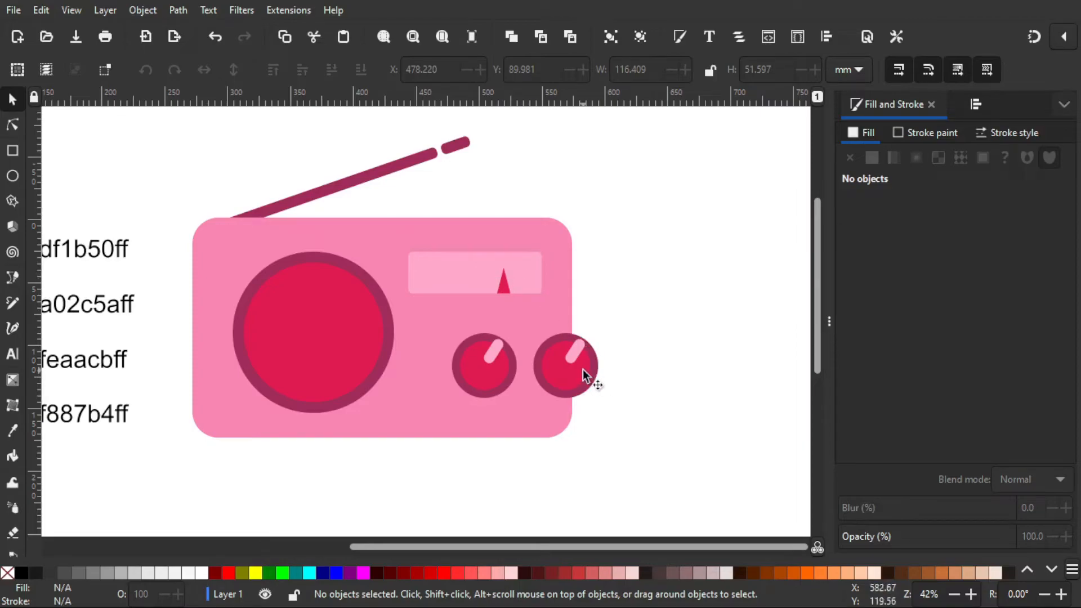
Step: Centre the knob pair horizontally under the light pink dial rectangle, aligning relative to the last selected object
left_click(570, 392)
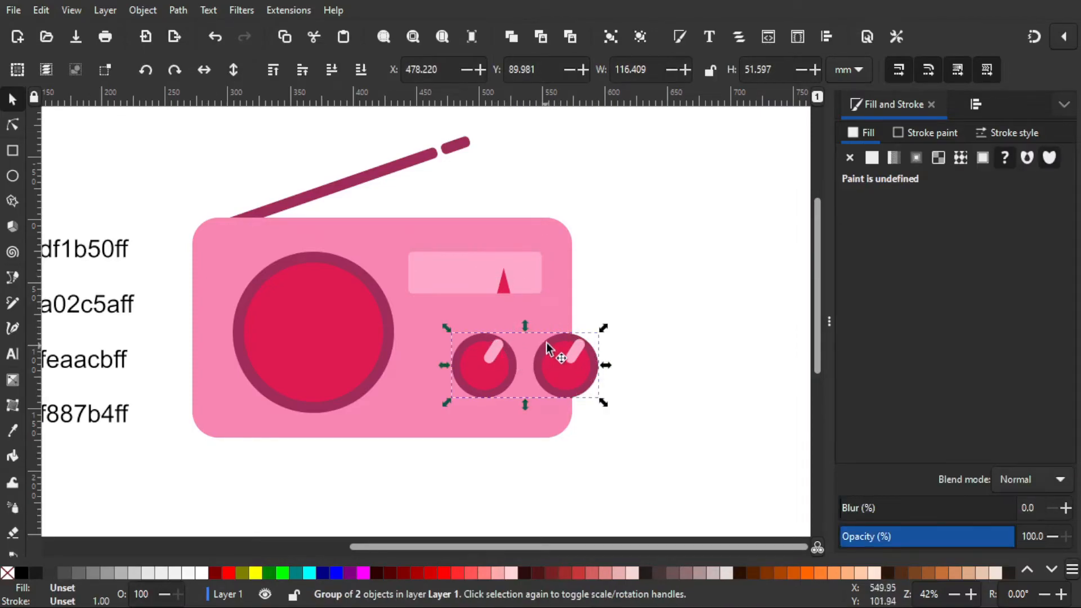
left_click(975, 106)
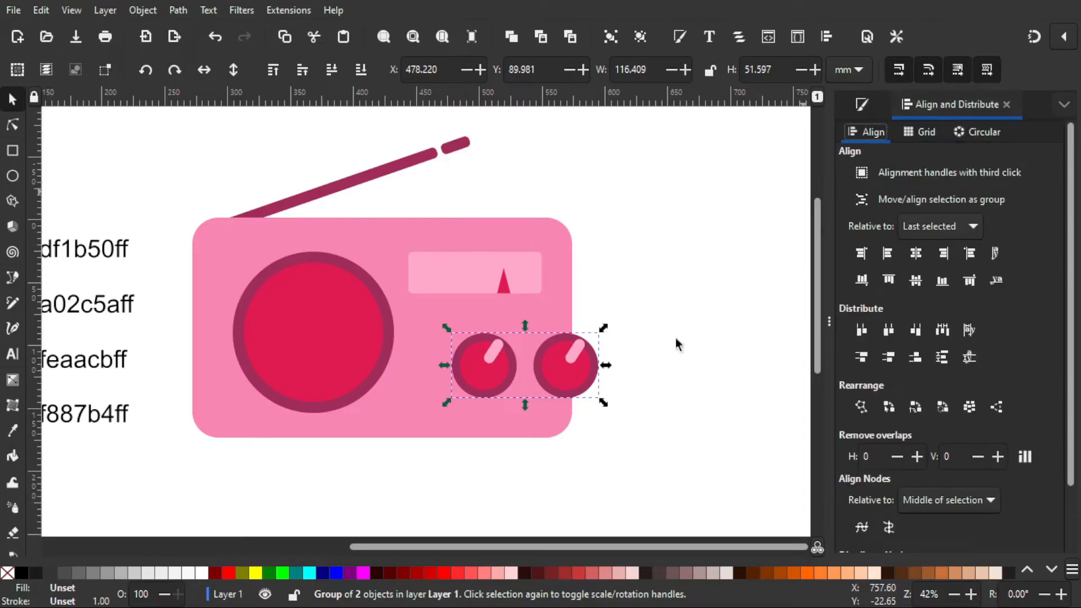
left_click(459, 270, "shift")
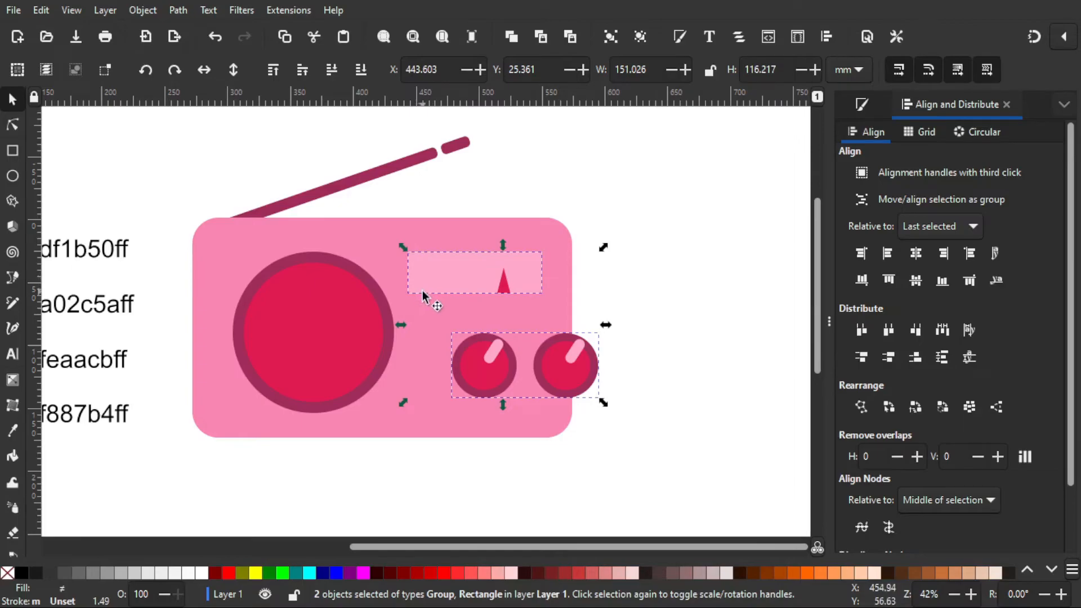
left_click(916, 254)
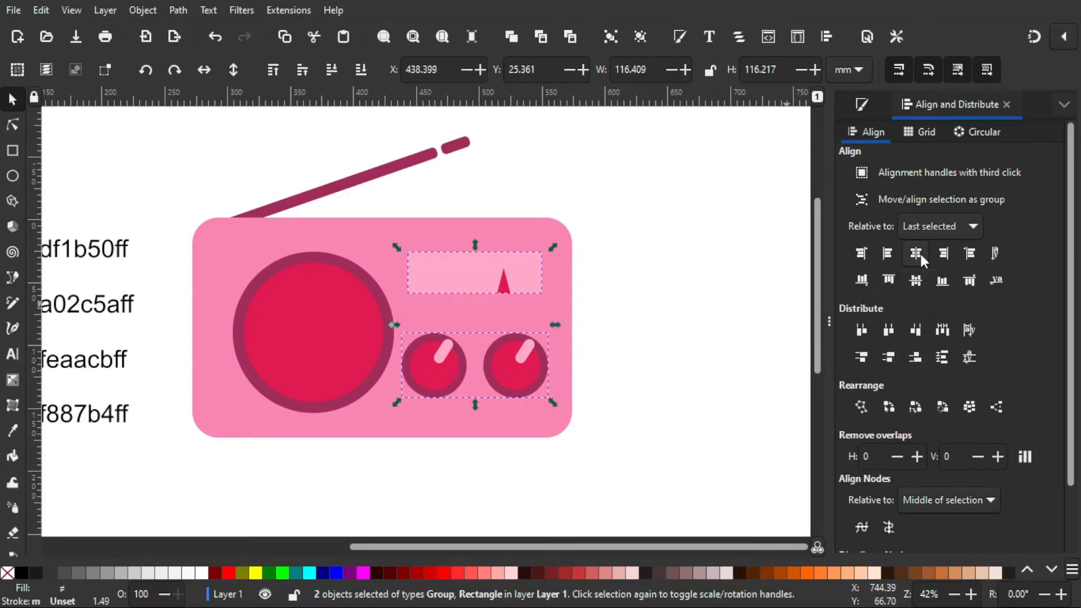
left_click(636, 371)
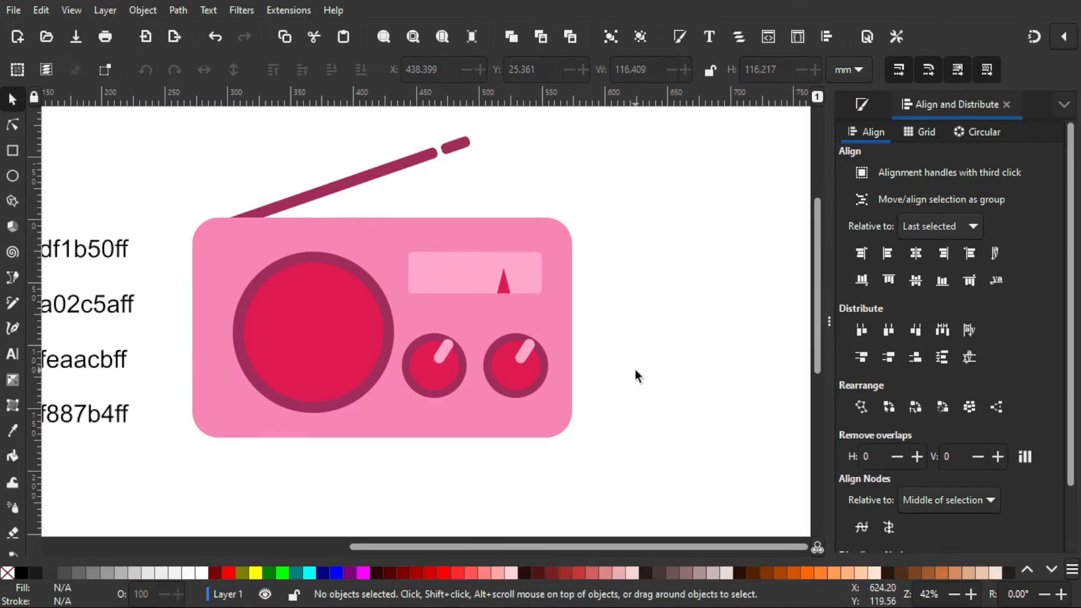
Step: Move the knob pair straight up about 7 mm, closer to the dial rectangle
left_click(524, 382)
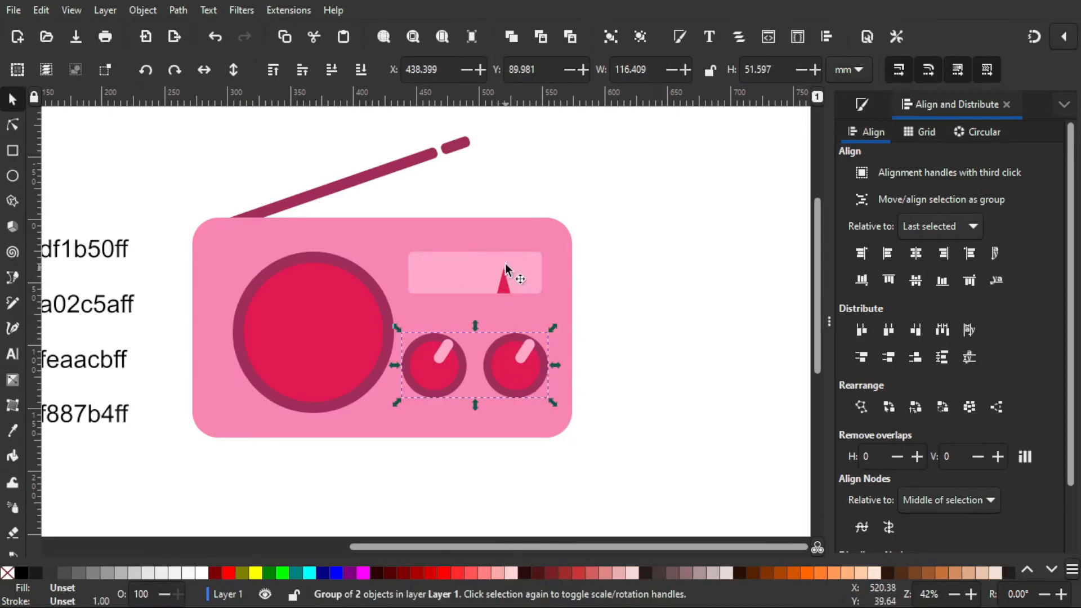
left_click(523, 375)
left_click_drag(519, 386, 514, 371)
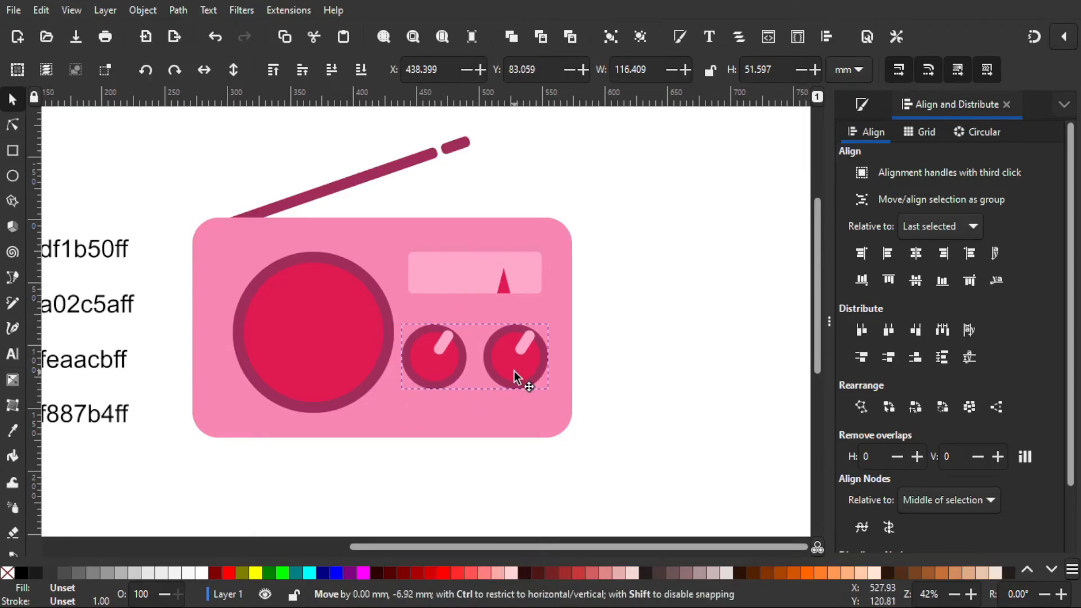
left_click(704, 314)
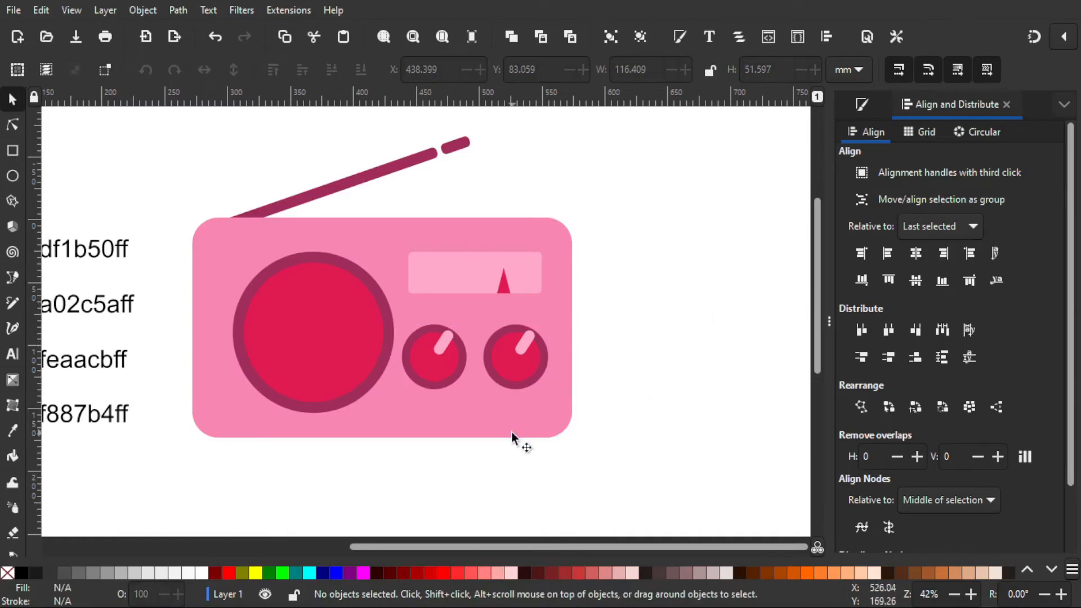
Step: Group the dial rectangle, its triangle and the knob pair, and move the group about 15 mm right and 9 mm down
left_click_drag(651, 213, 397, 410)
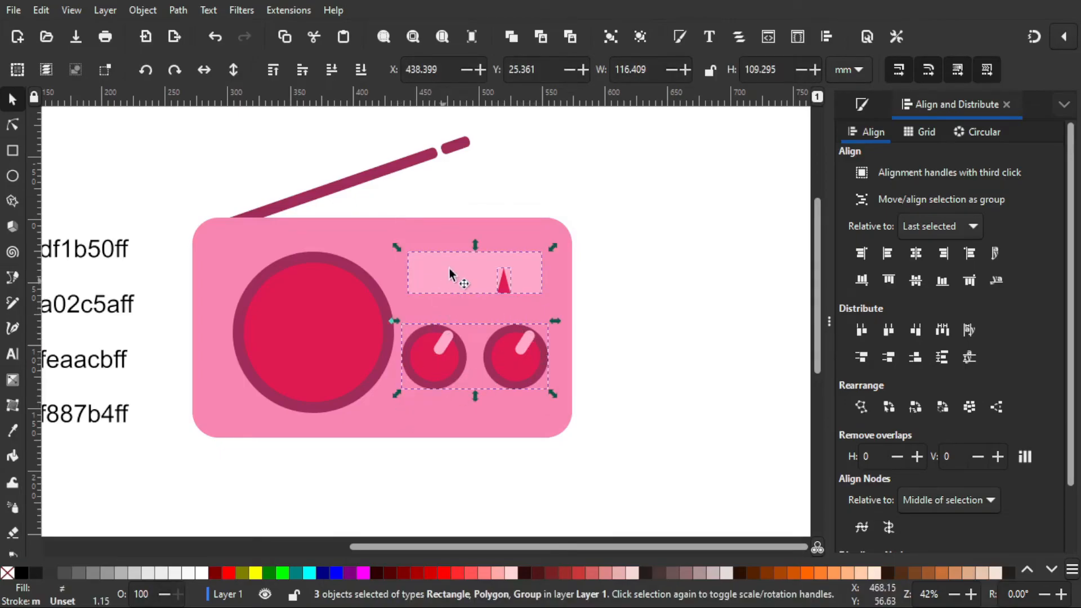
left_click(618, 37)
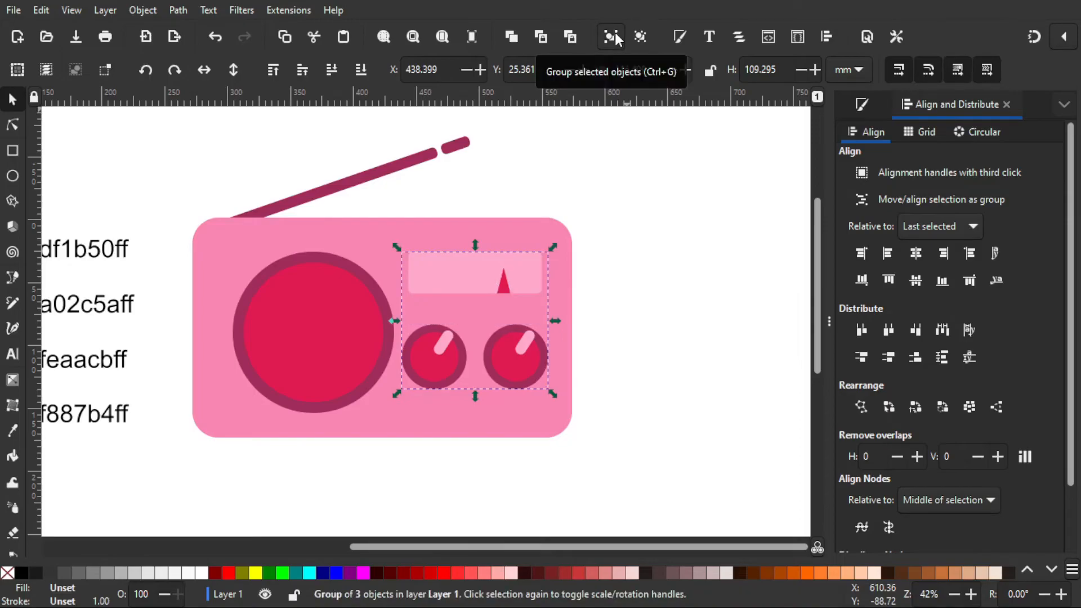
left_click_drag(533, 381, 545, 388)
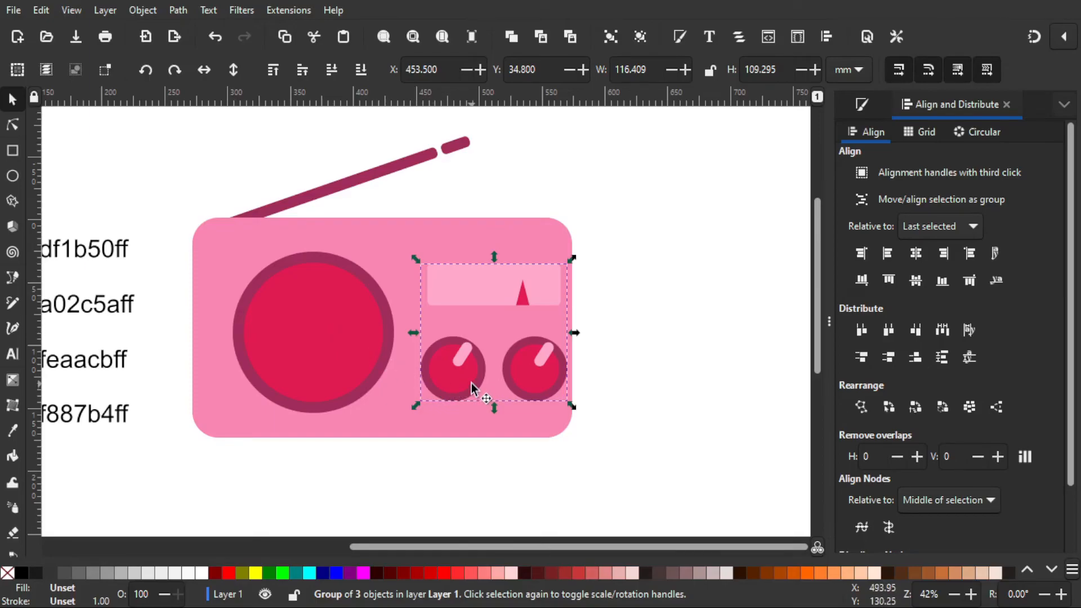
Step: Centre the dial-and-knobs group vertically on the speaker's inner red circle
key("shift")
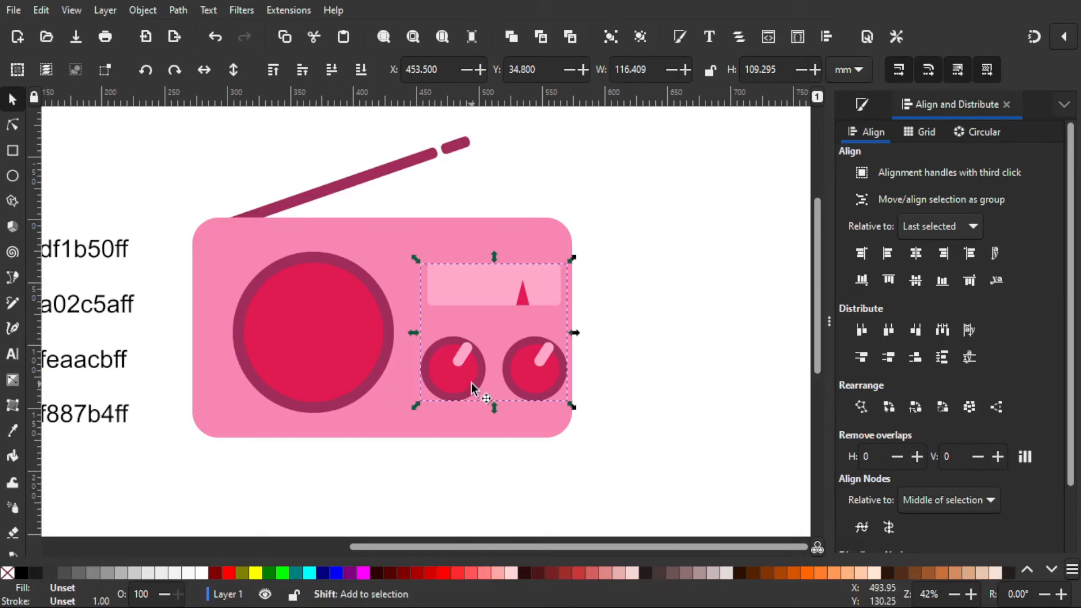
left_click(316, 341, "shift")
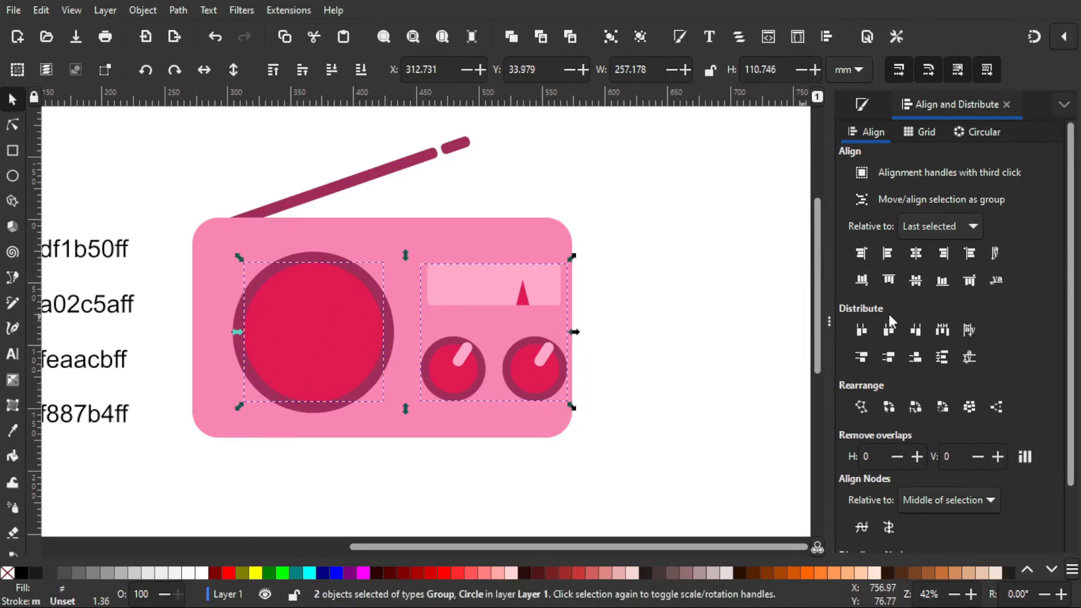
left_click(920, 285)
left_click(648, 357)
Step: Group the speaker circles with the dial-and-knobs group, and centre the result vertically and horizontally on the radio body
left_click_drag(678, 248, 189, 433)
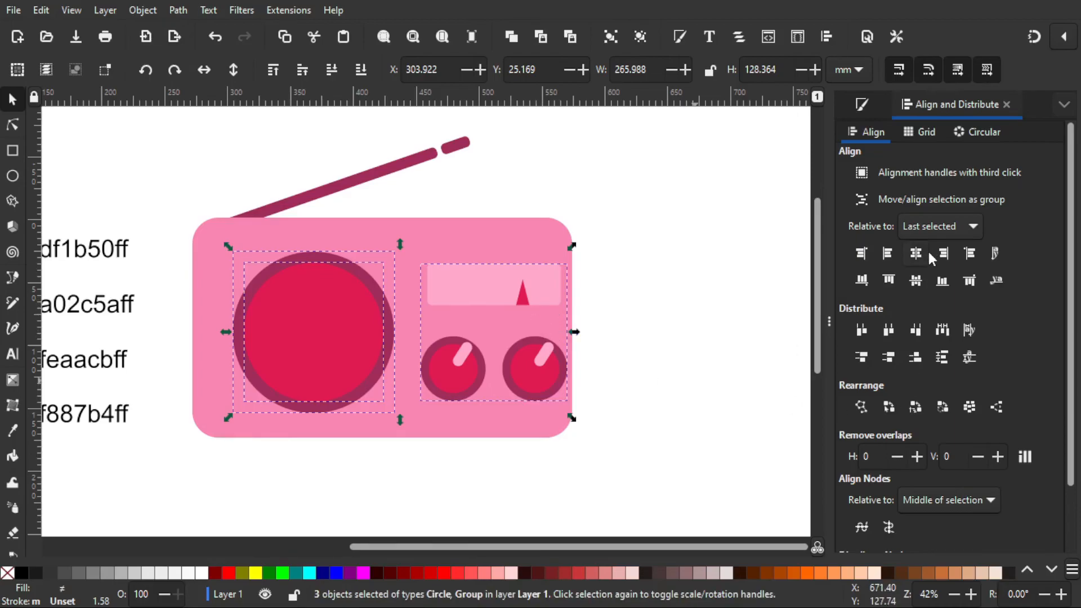
left_click(611, 37)
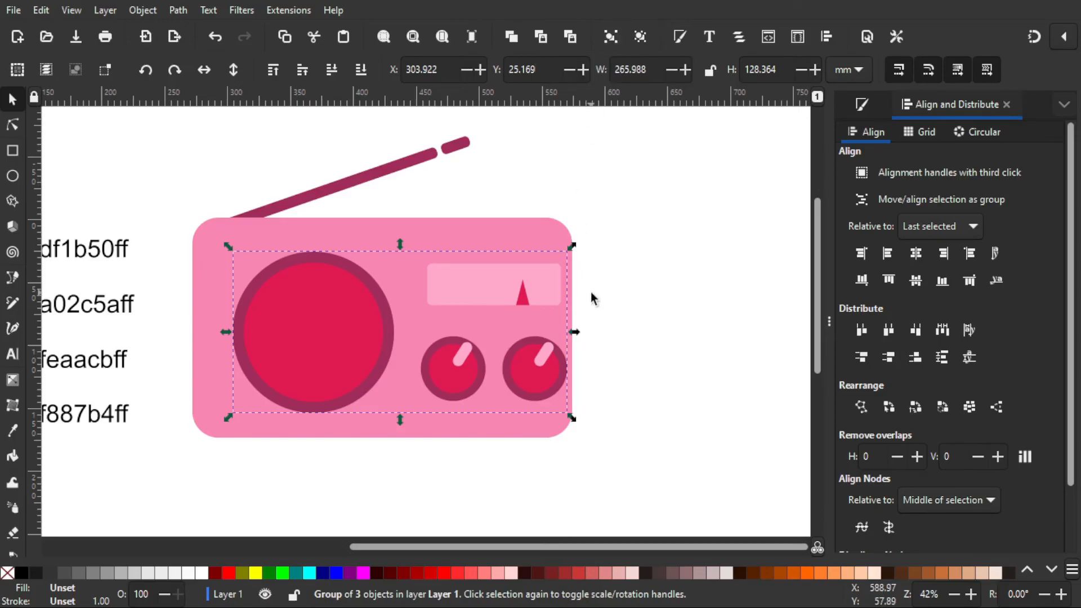
left_click(482, 237, "shift")
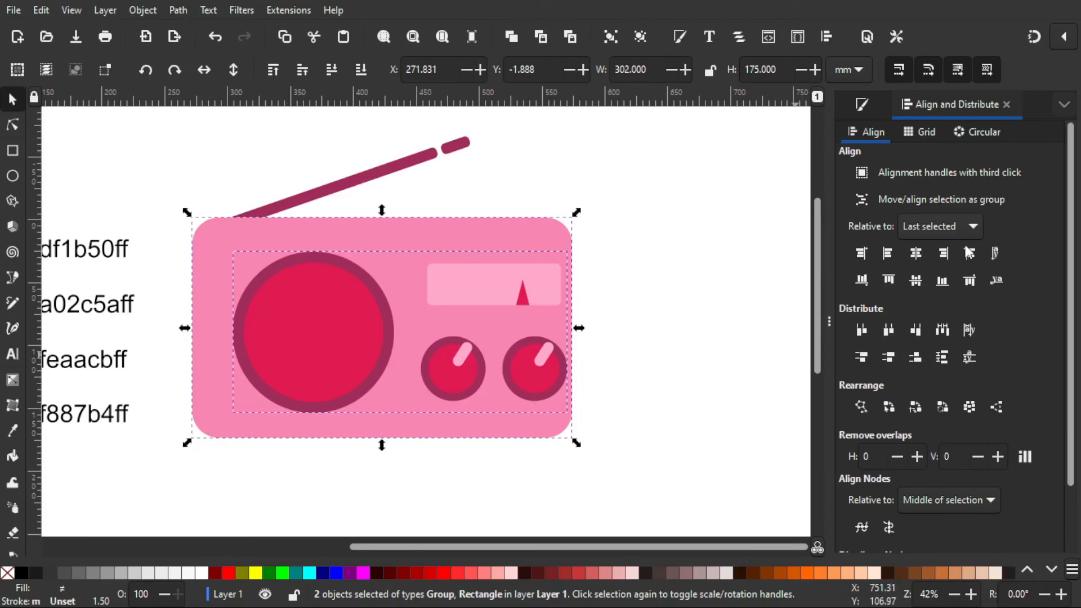
left_click(918, 280)
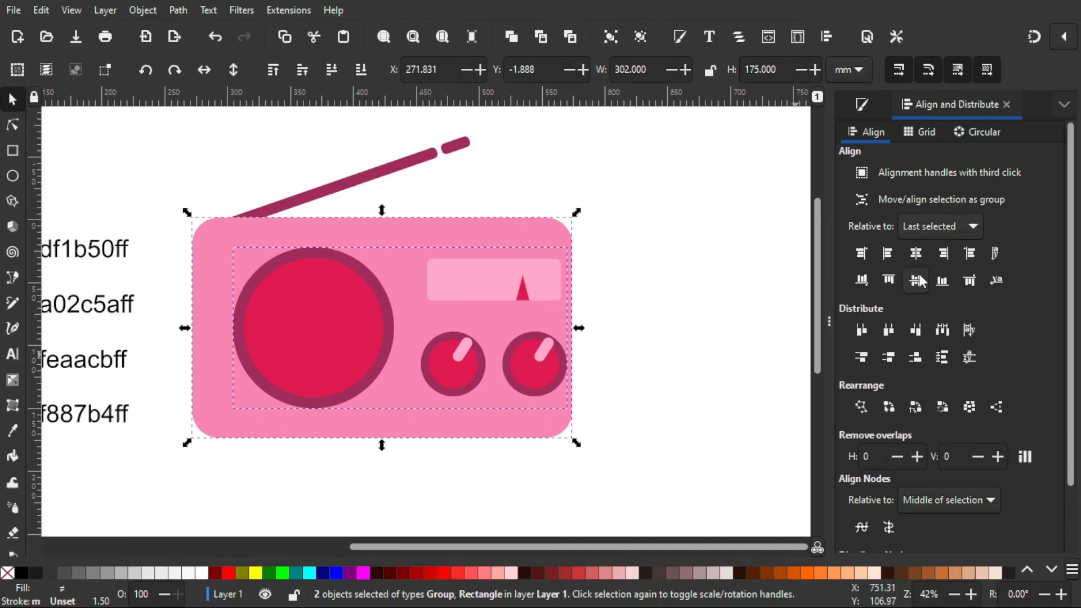
left_click(921, 251)
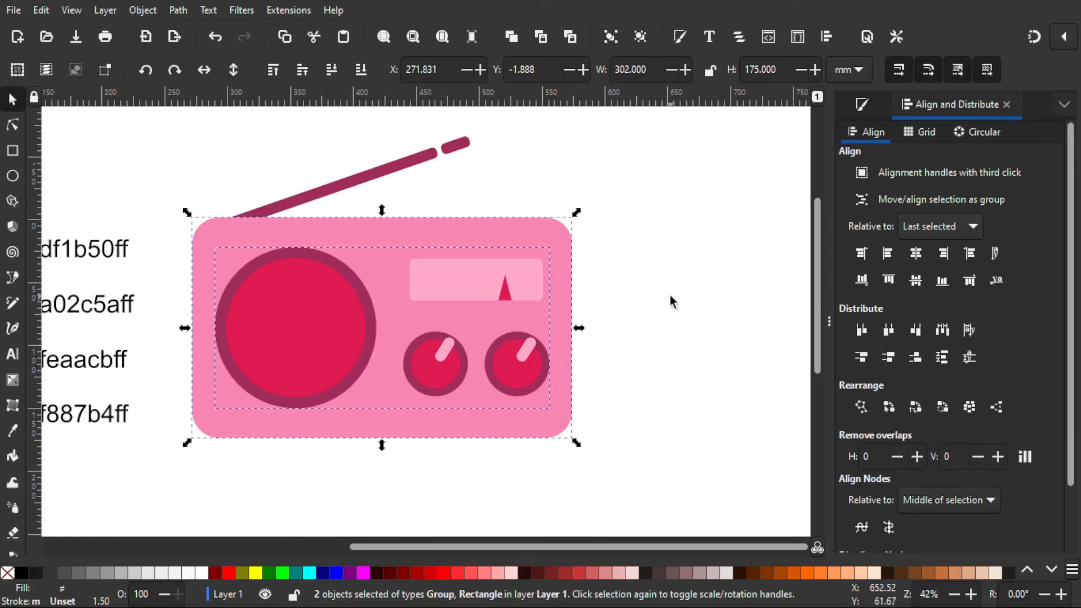
left_click(646, 267)
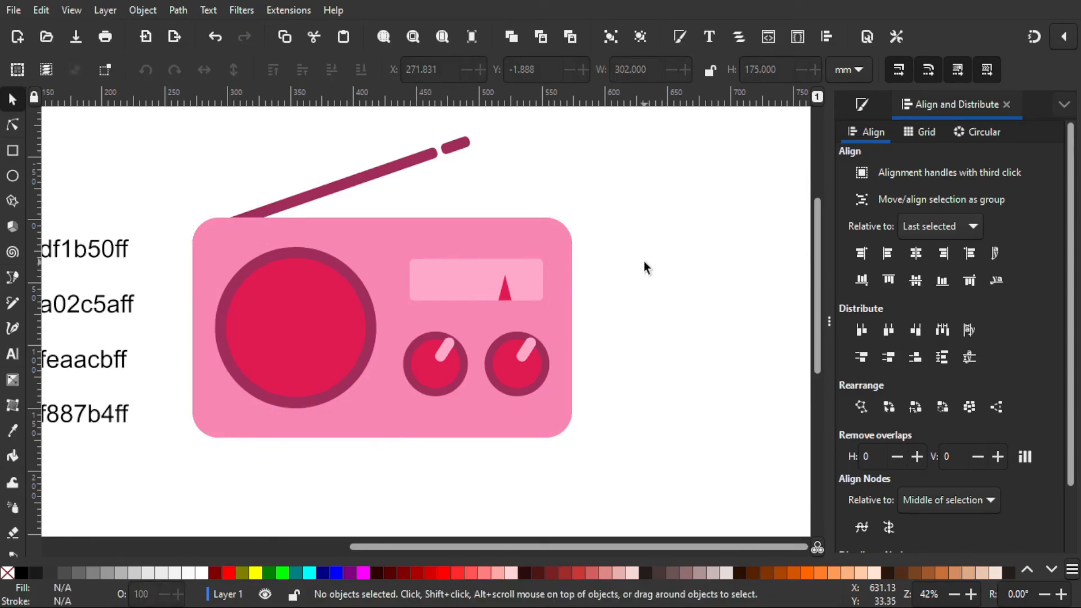